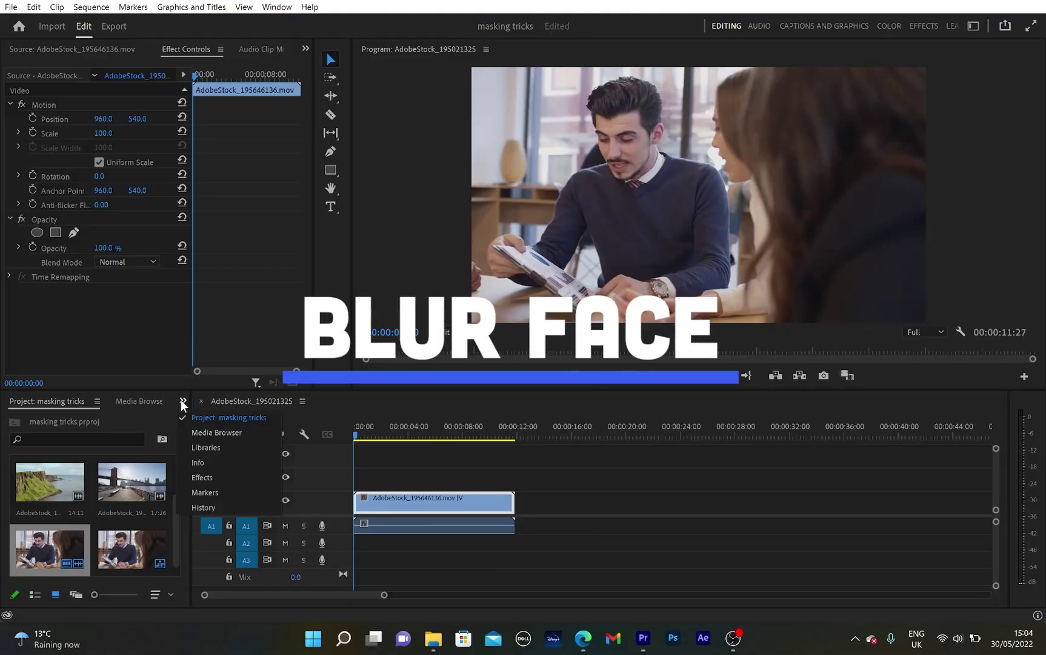
Find Gaussian Blur in Effects by searching 'gaus' and apply it to the interview clip.
click(226, 479)
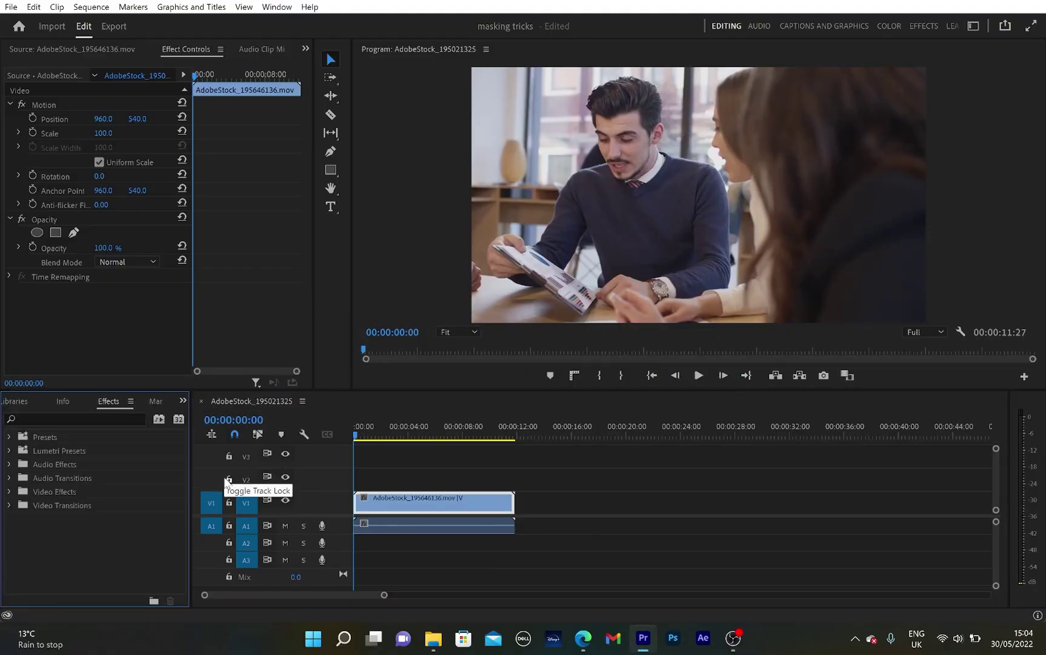
click(73, 419)
text(gaus)
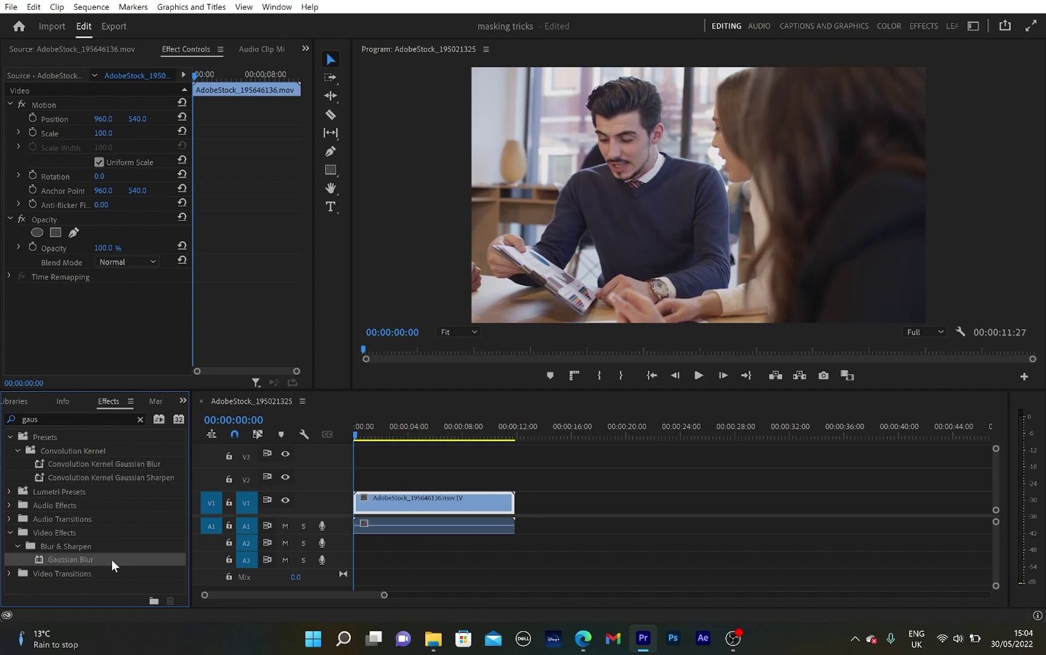
drag(87, 556, 415, 501)
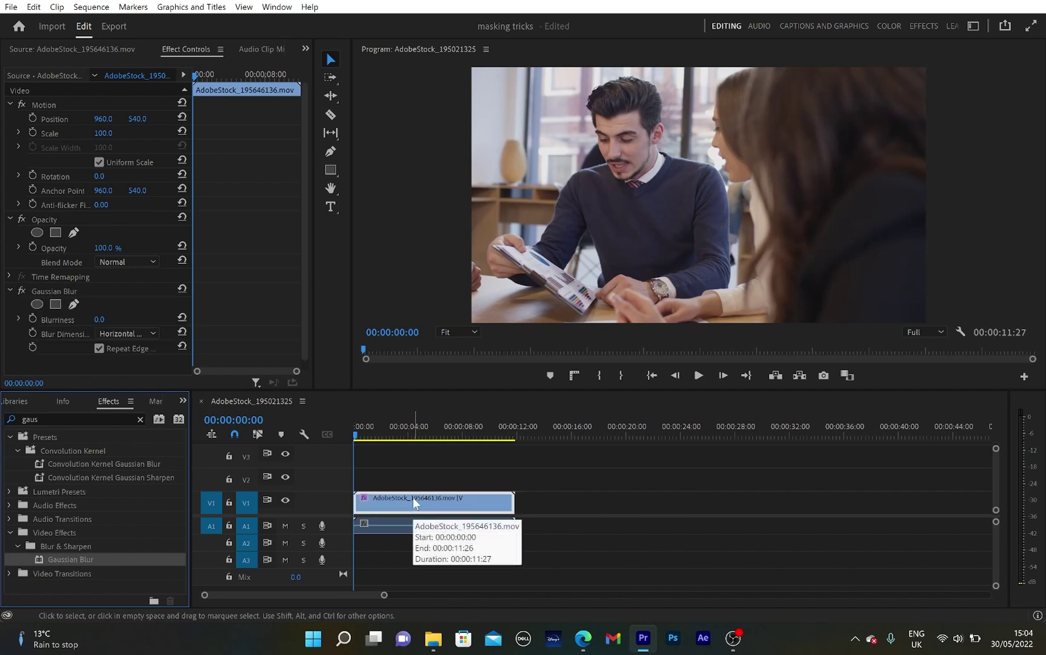
Set Blurriness to 80 and confine the blur to an ellipse mask over the face.
click(100, 319)
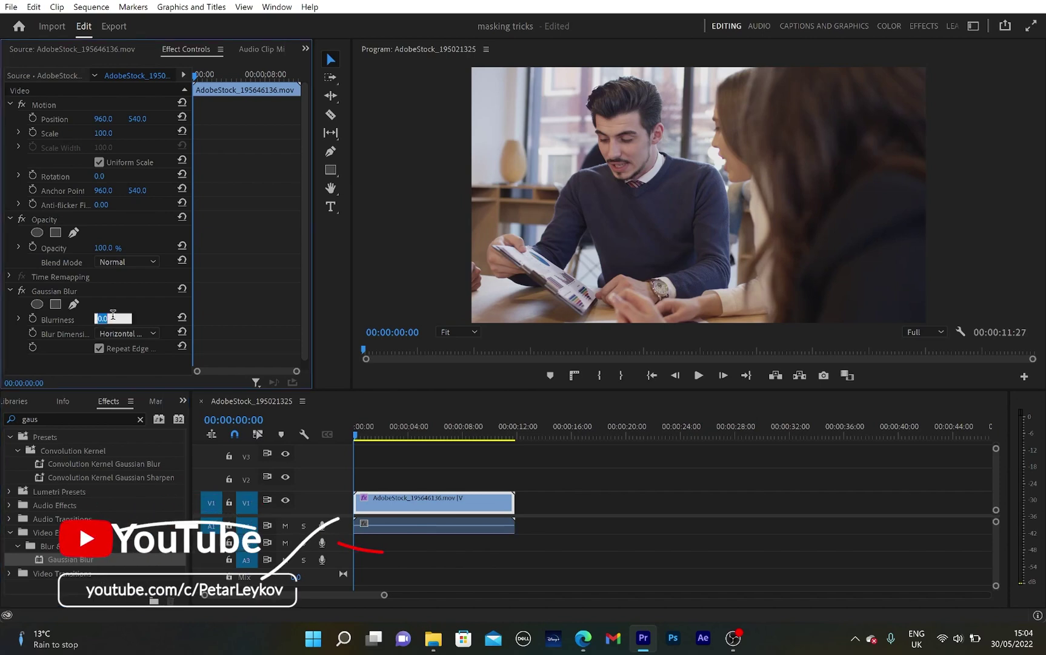
text(80)
key(Return)
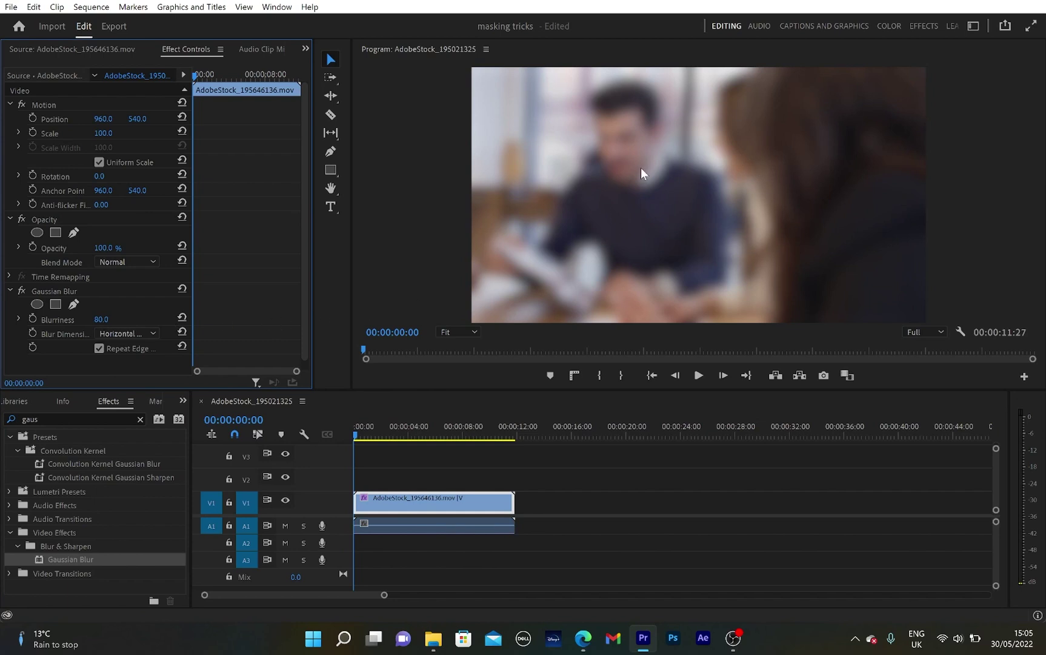
click(37, 303)
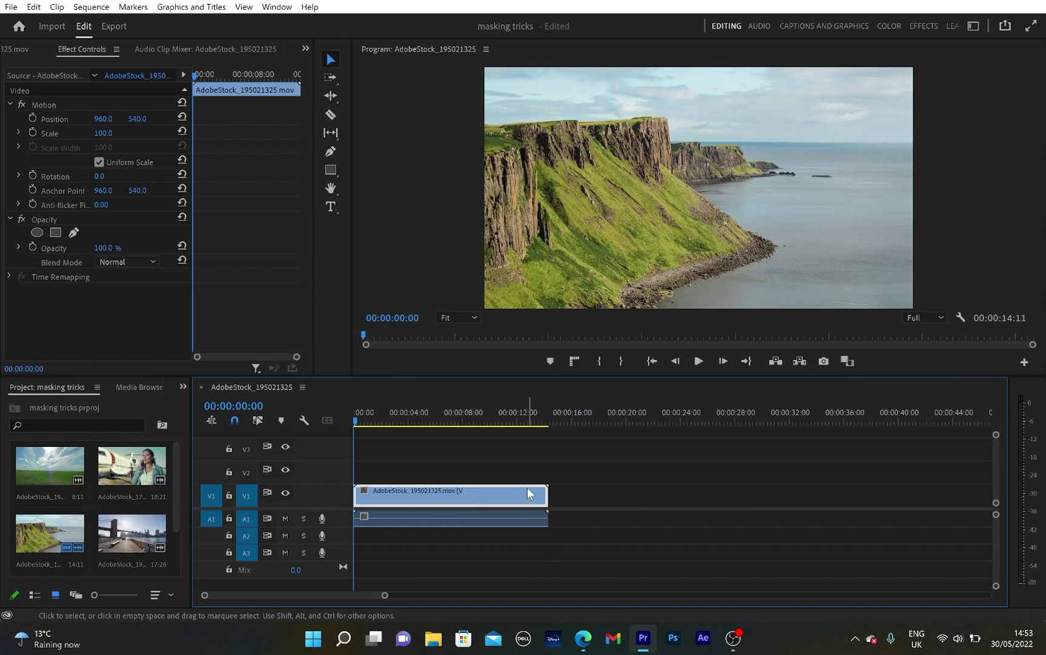
Start a pen mask on the cliff clip and magnify the preview to 400%.
click(79, 232)
click(475, 318)
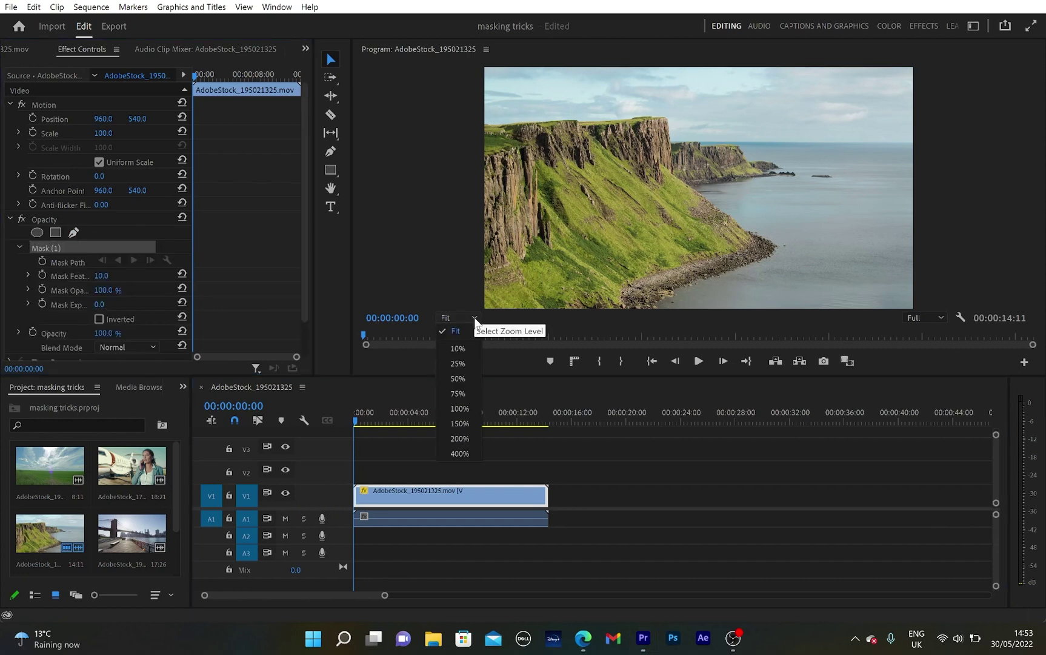
click(463, 453)
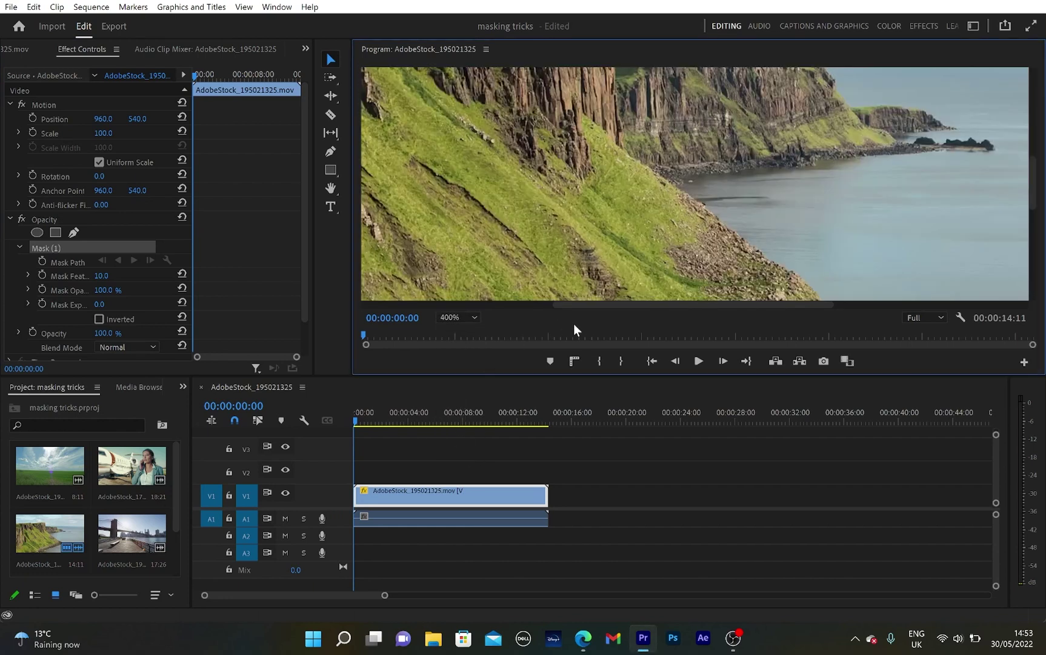
drag(601, 304, 428, 304)
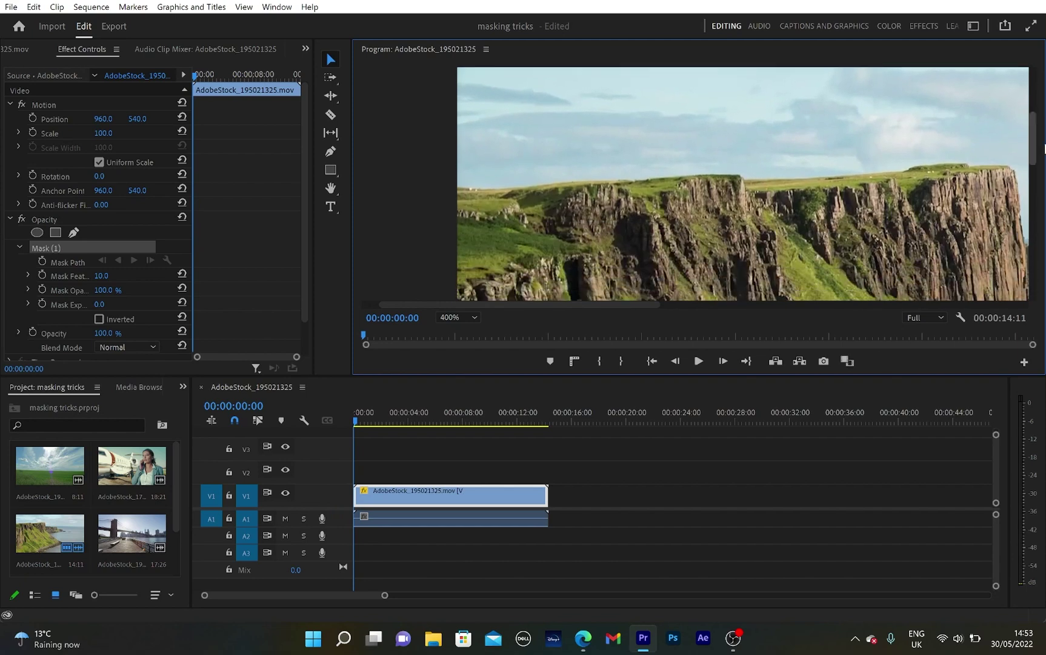
drag(1044, 148, 1044, 132)
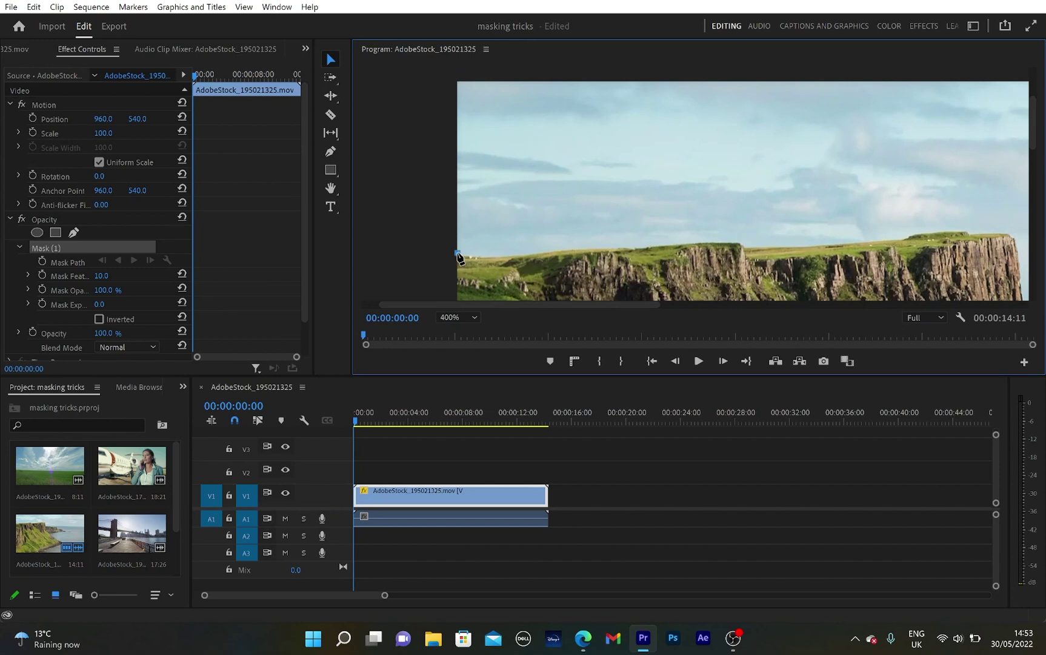
Place mask points along the near clifftop out to the cliff edge.
drag(511, 256, 515, 247)
click(576, 248)
click(641, 248)
click(708, 241)
click(741, 240)
click(784, 246)
click(852, 241)
drag(741, 240, 744, 243)
click(891, 237)
click(928, 232)
click(968, 232)
click(1009, 231)
Continue the mask down the cliff face and along the far clifftop, then close the path.
drag(1011, 237, 712, 173)
click(711, 187)
click(716, 213)
click(800, 214)
click(918, 216)
click(843, 218)
drag(580, 304, 993, 330)
click(447, 181)
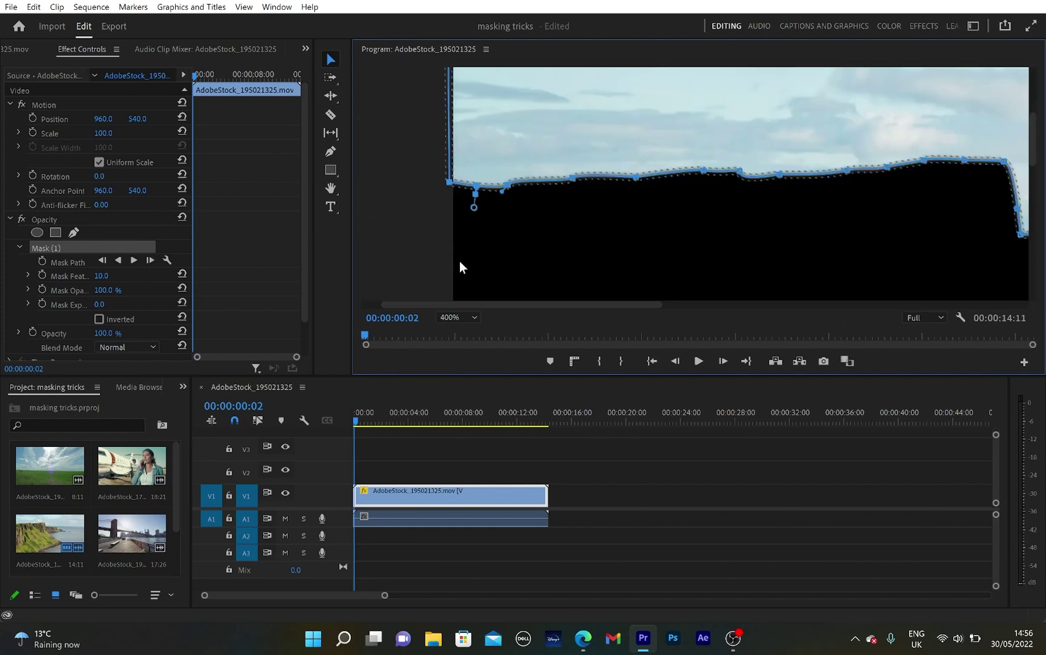
Fit the preview to the frame and invert the mask so the cliffs stay and the sky drops out.
click(474, 317)
click(471, 328)
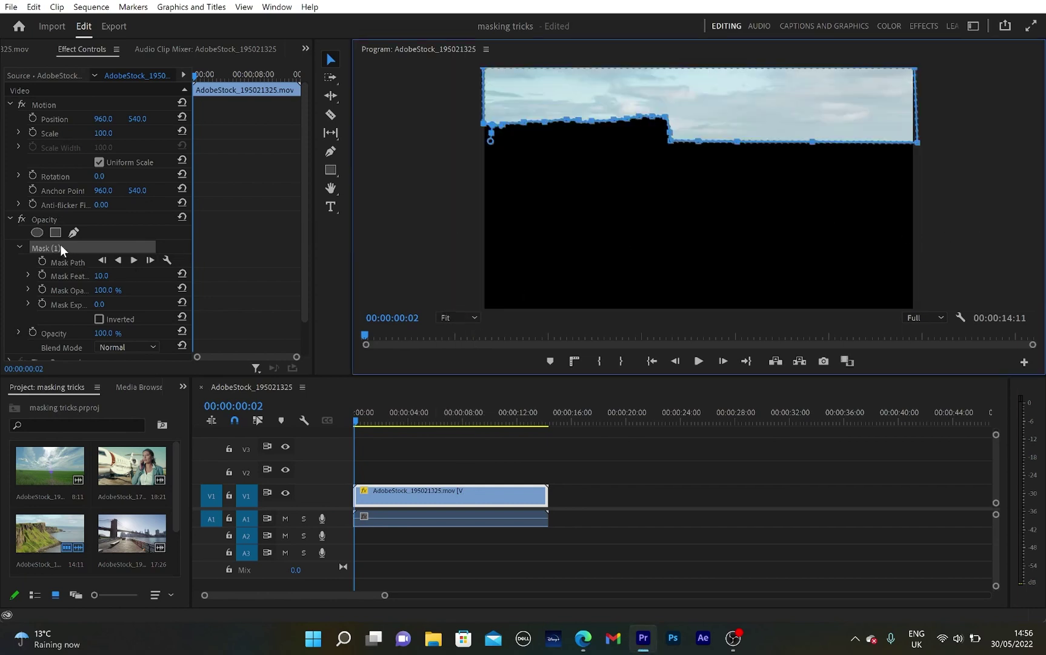
click(100, 319)
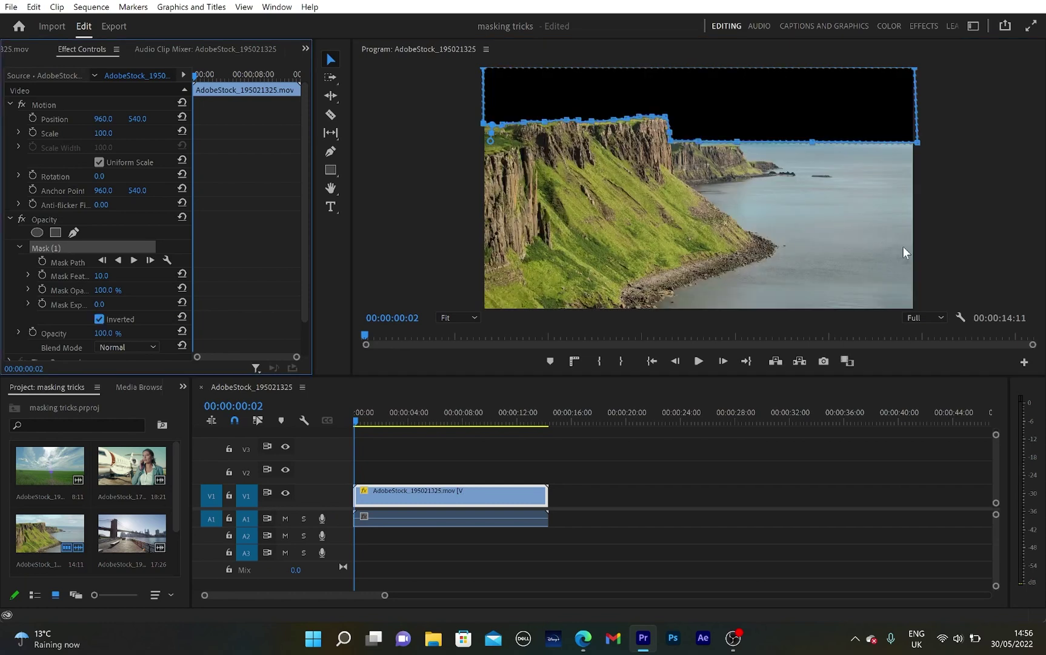
Move the cliff clip to V2, put the cloudy sky clip on V1, and raise its Position Y to about 206.
click(676, 470)
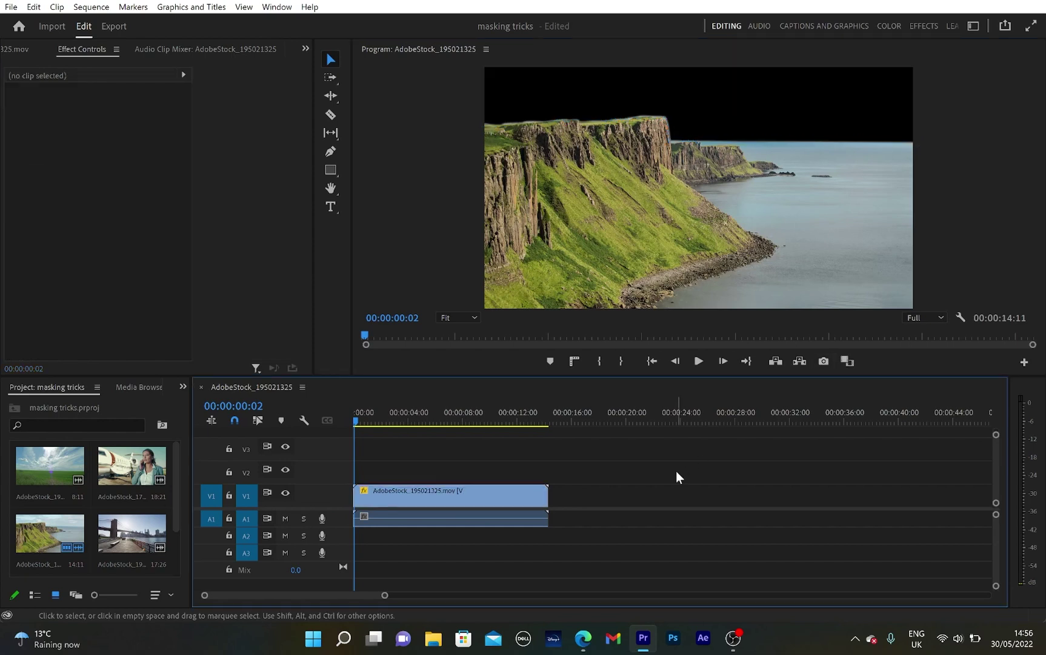
click(506, 498)
drag(506, 499, 507, 477)
click(41, 466)
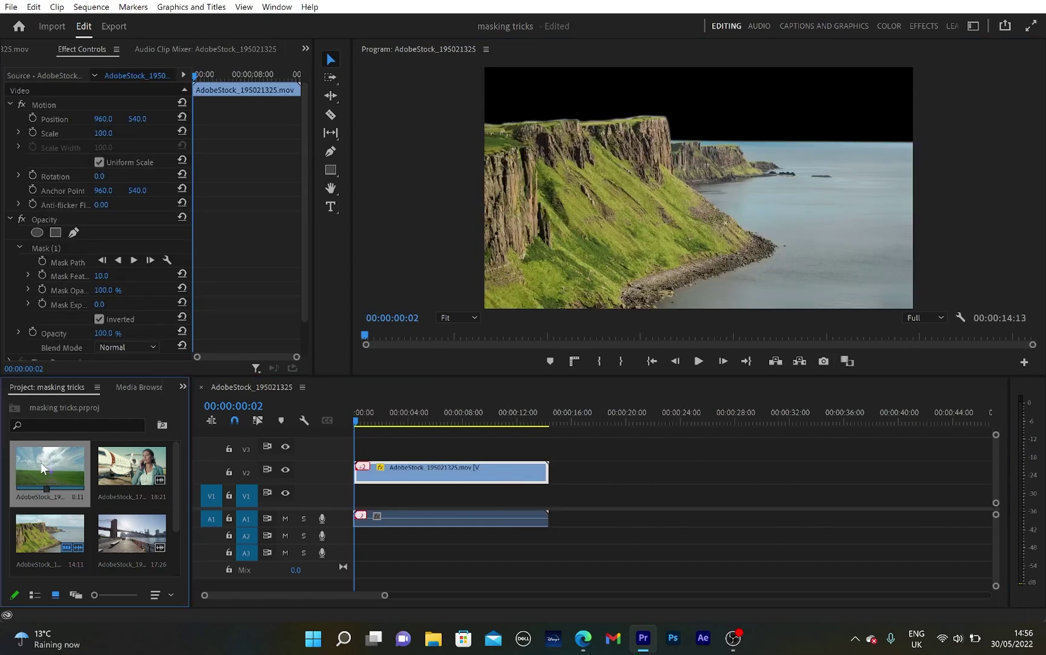
drag(36, 462, 340, 497)
drag(399, 467, 399, 467)
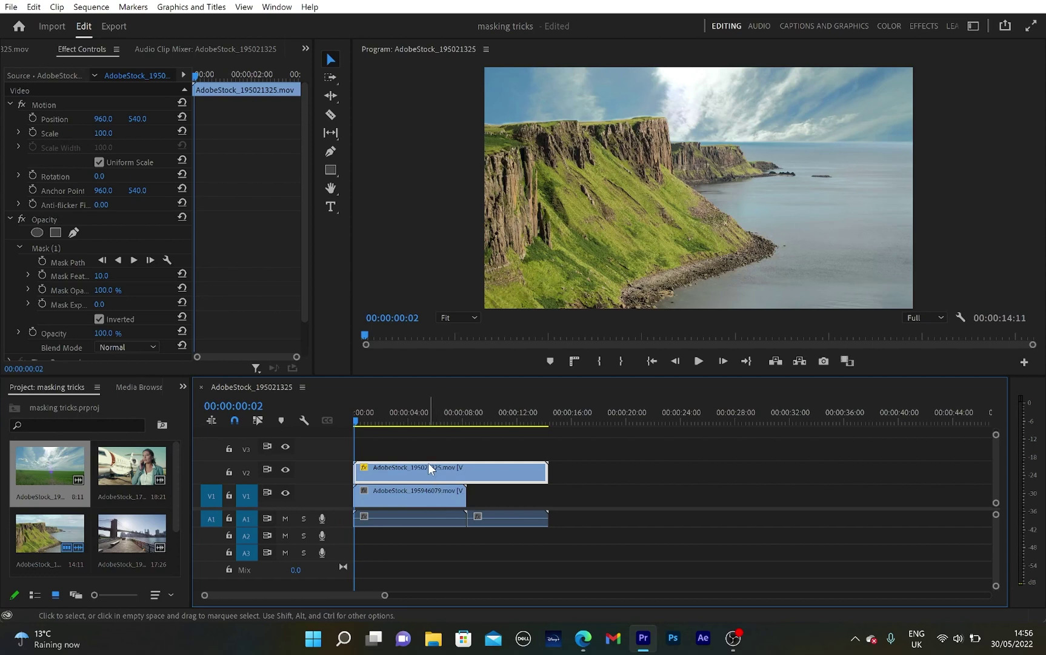
click(423, 492)
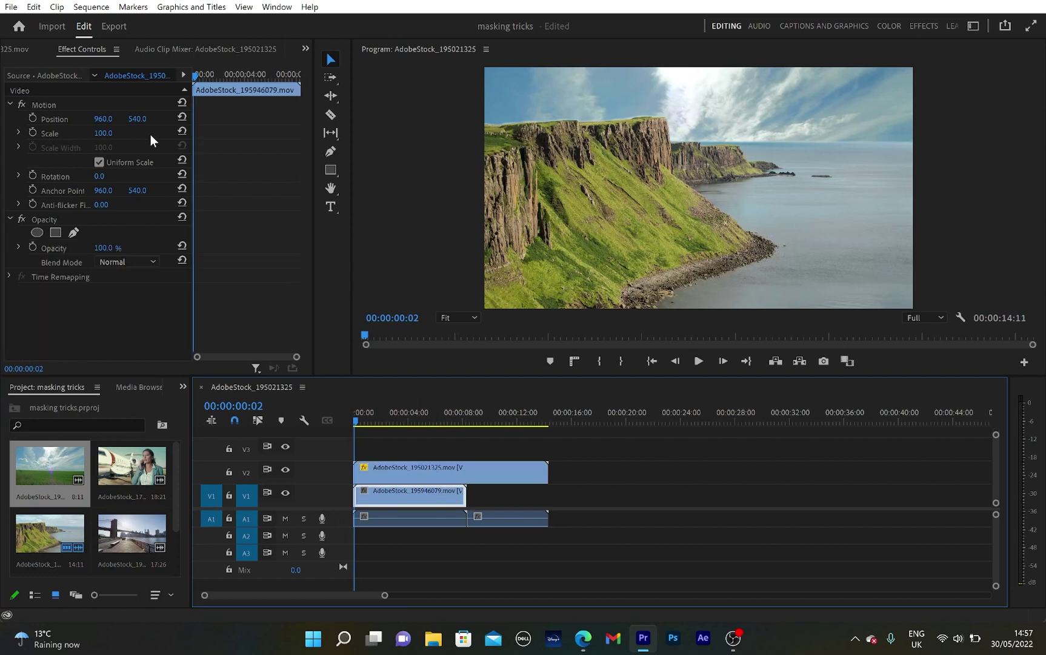
drag(135, 118, 8, 118)
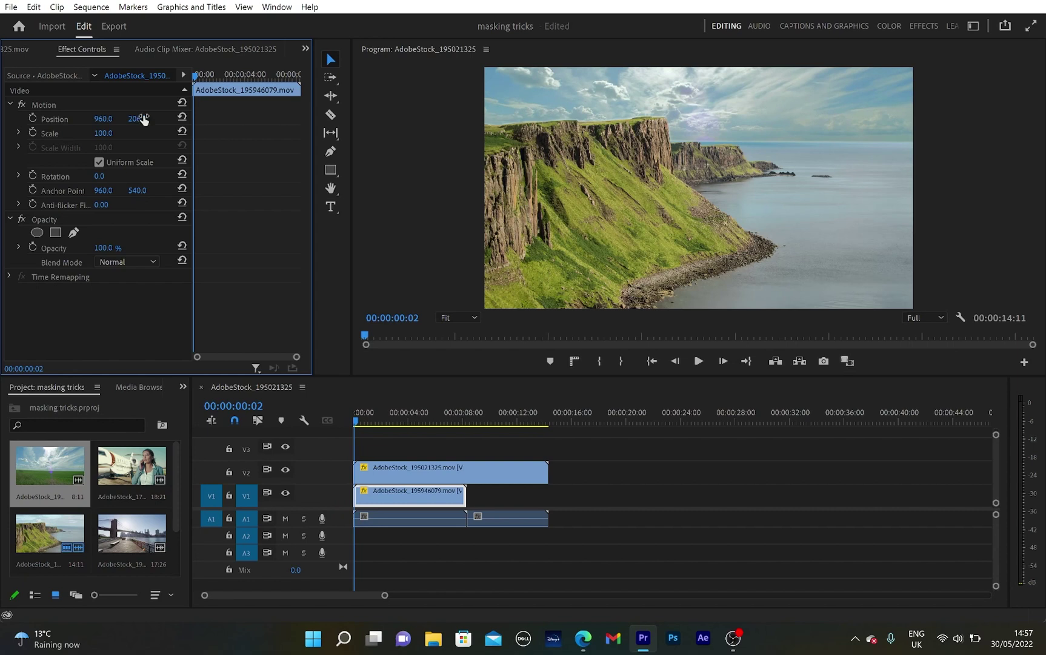
Increase the cliff clip's mask feather to soften the sky edge.
click(397, 467)
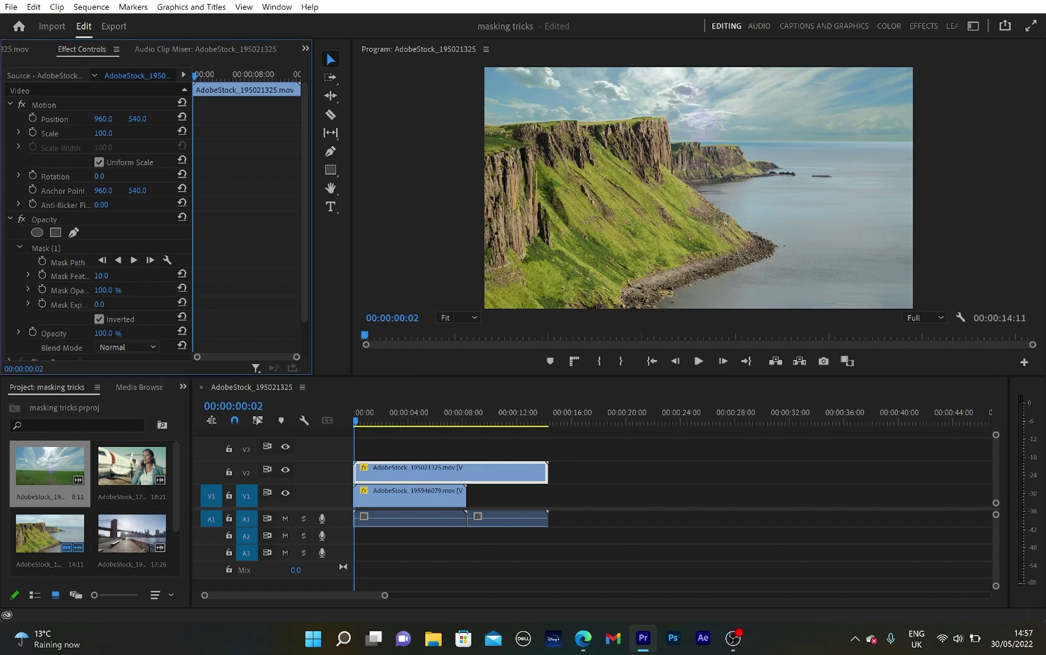
mouse_move(98, 275)
mouse_down()
mouse_move(163, 276)
mouse_move(104, 275)
mouse_up()
click(657, 195)
In the Color workspace, apply the Kodak 5205 Fuji 3510 look to the cliffs, then bring up the sky clip's Look list.
click(892, 25)
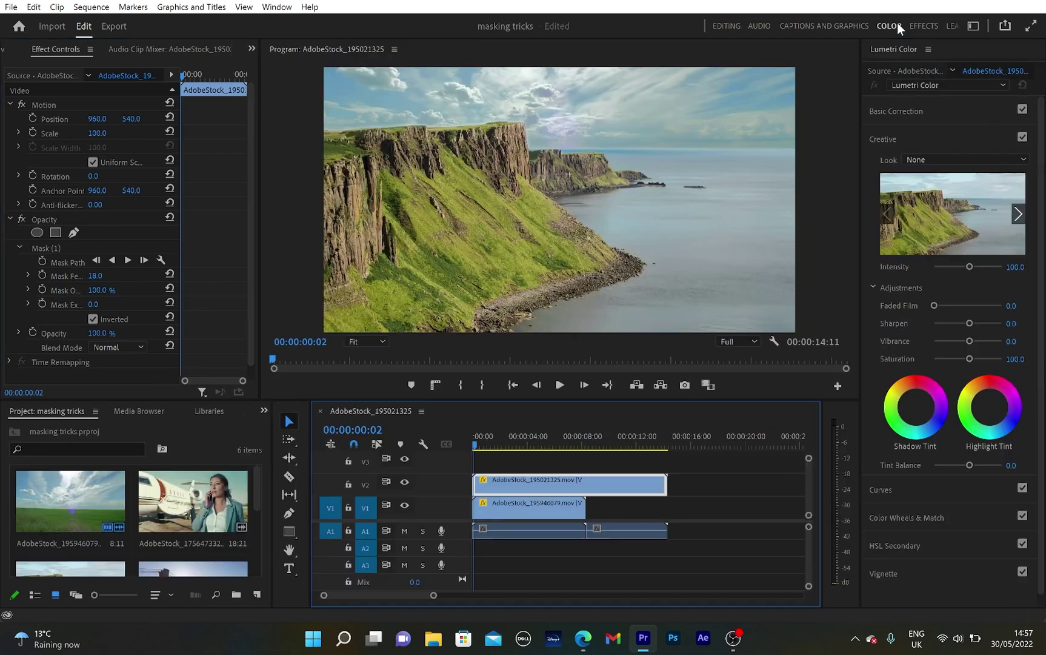
click(1025, 160)
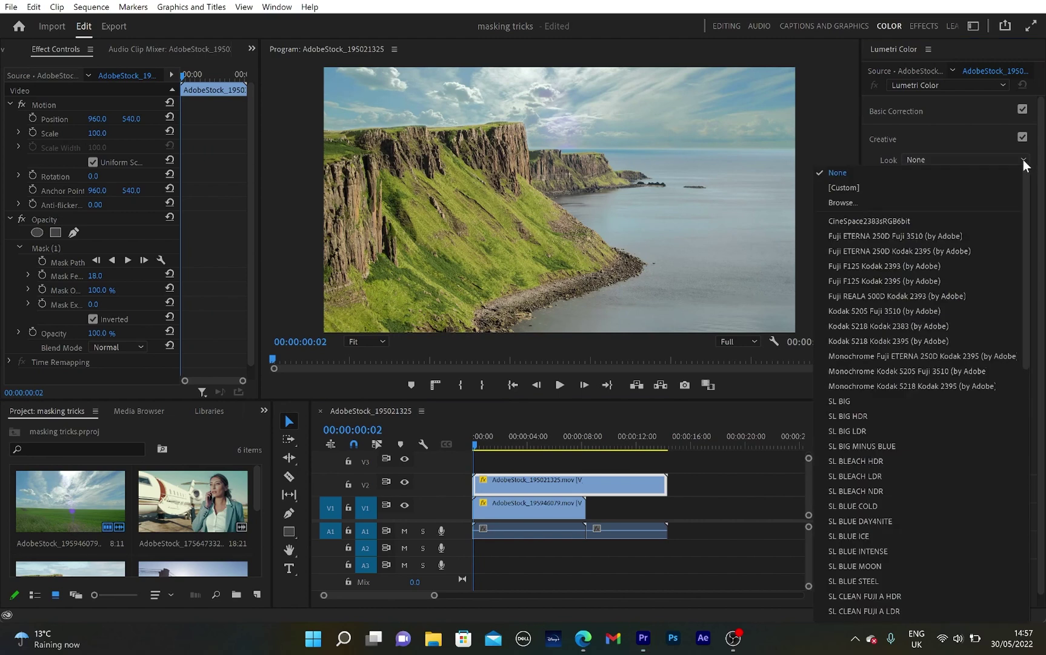
click(960, 312)
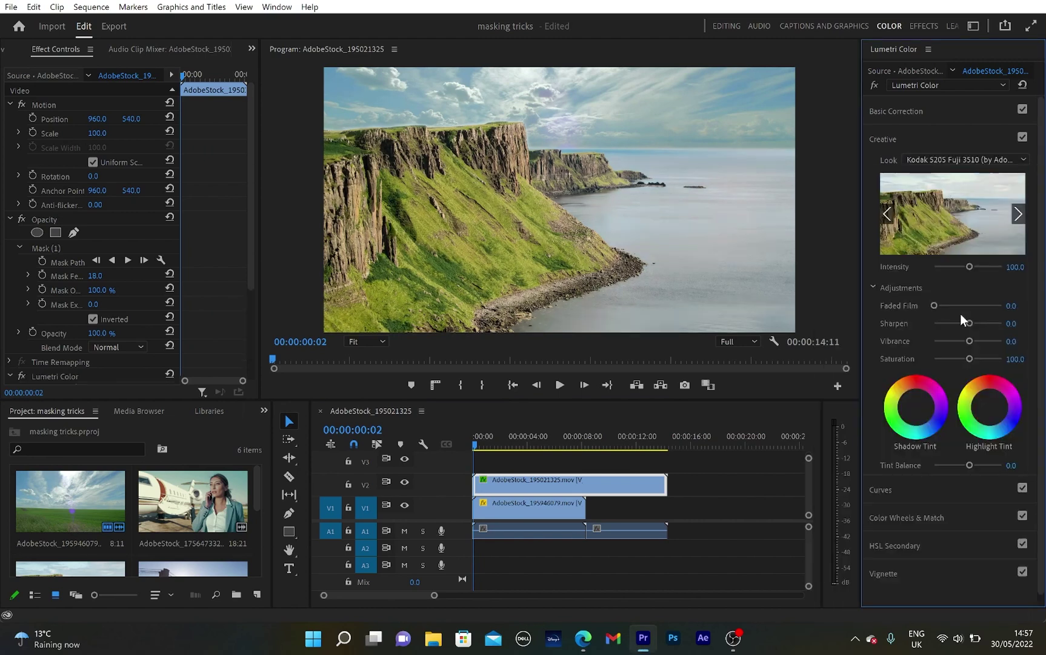
click(555, 504)
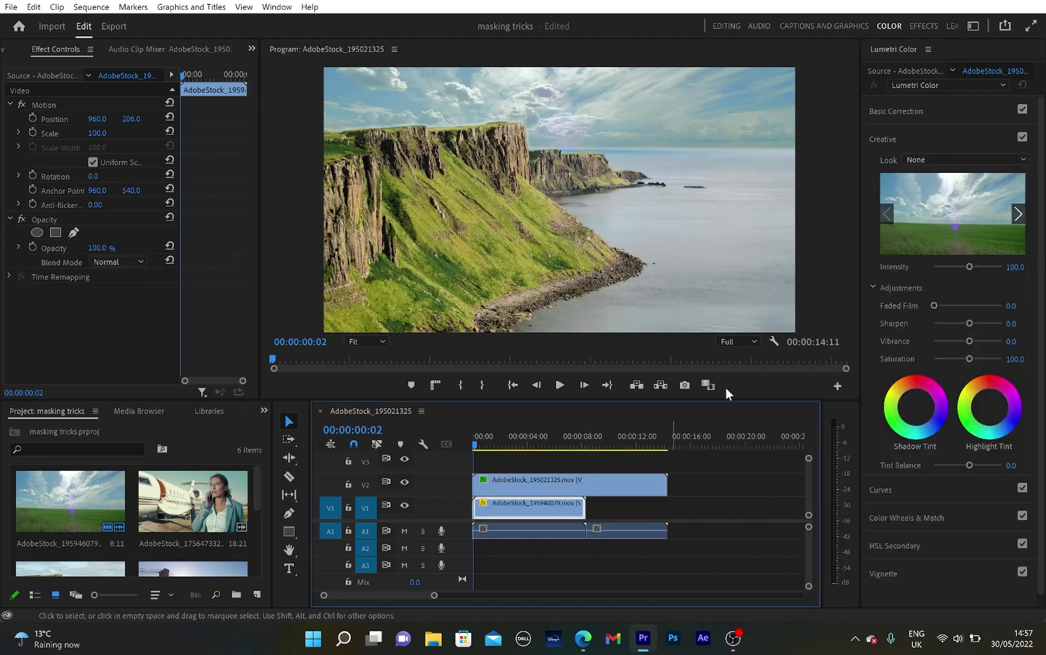
click(1023, 160)
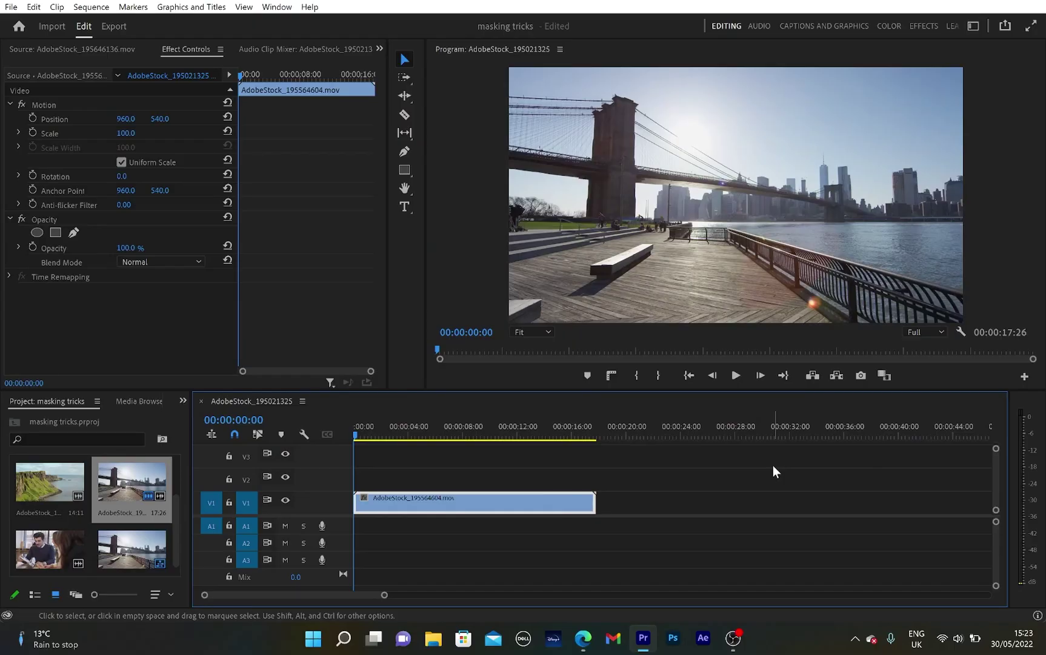
Type a NEW YORK title over the bridge footage, enlarge it and centre it in the frame.
key(t)
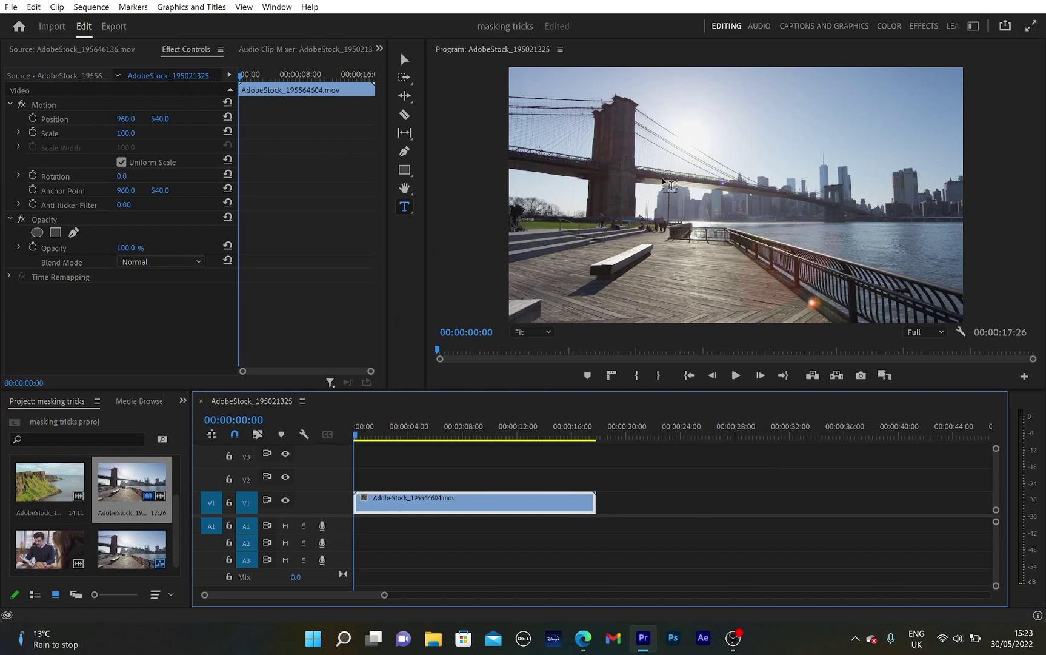
click(676, 177)
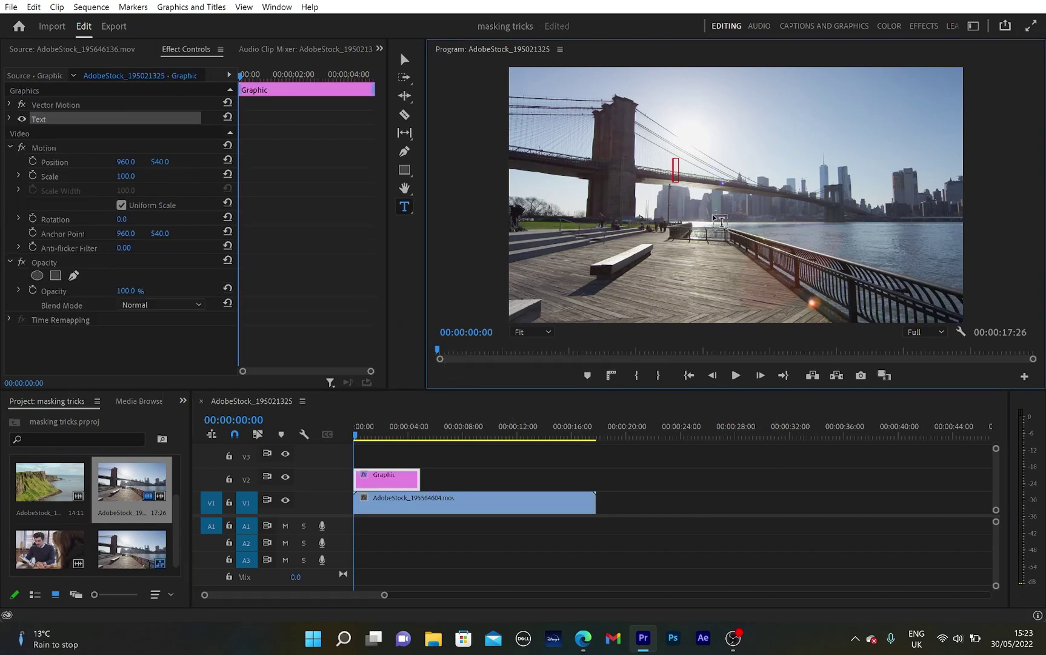
text(NEW)
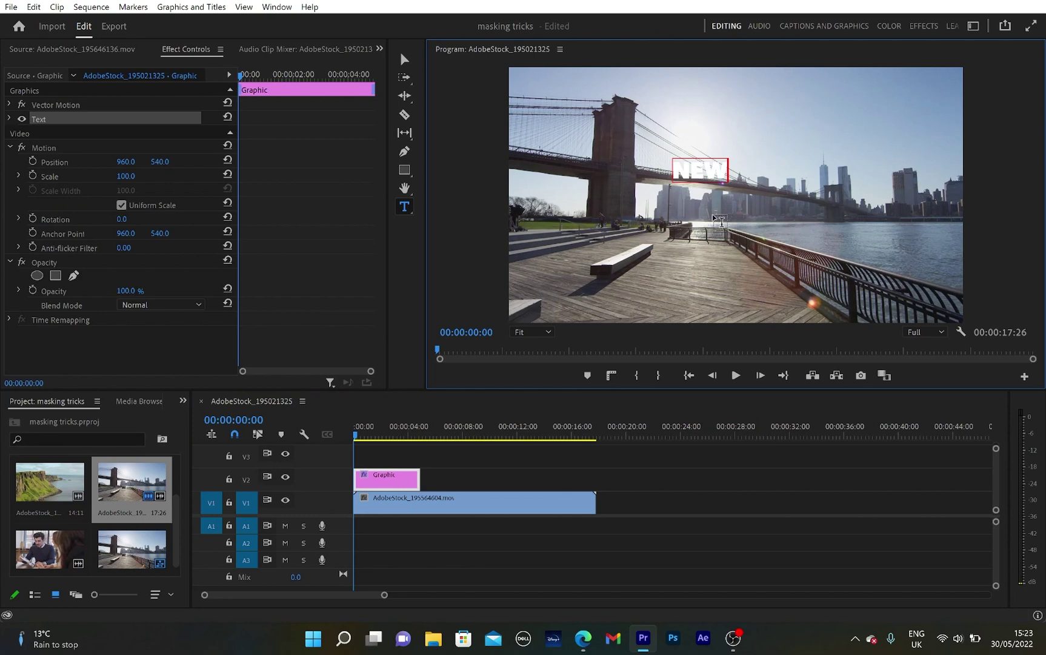
text( YORK)
key(Escape)
drag(736, 185, 746, 214)
drag(808, 167, 732, 233)
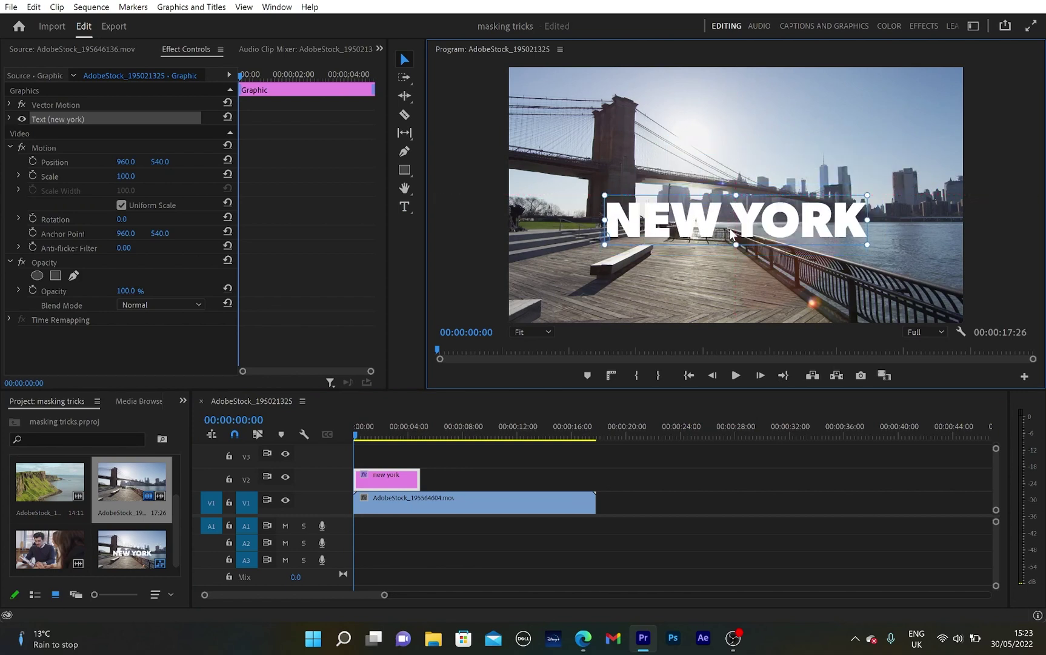
Draw a yellow rectangle bar just under the NEW YORK title.
click(404, 170)
mouse_move(595, 240)
mouse_down()
mouse_move(688, 260)
mouse_move(873, 250)
mouse_up()
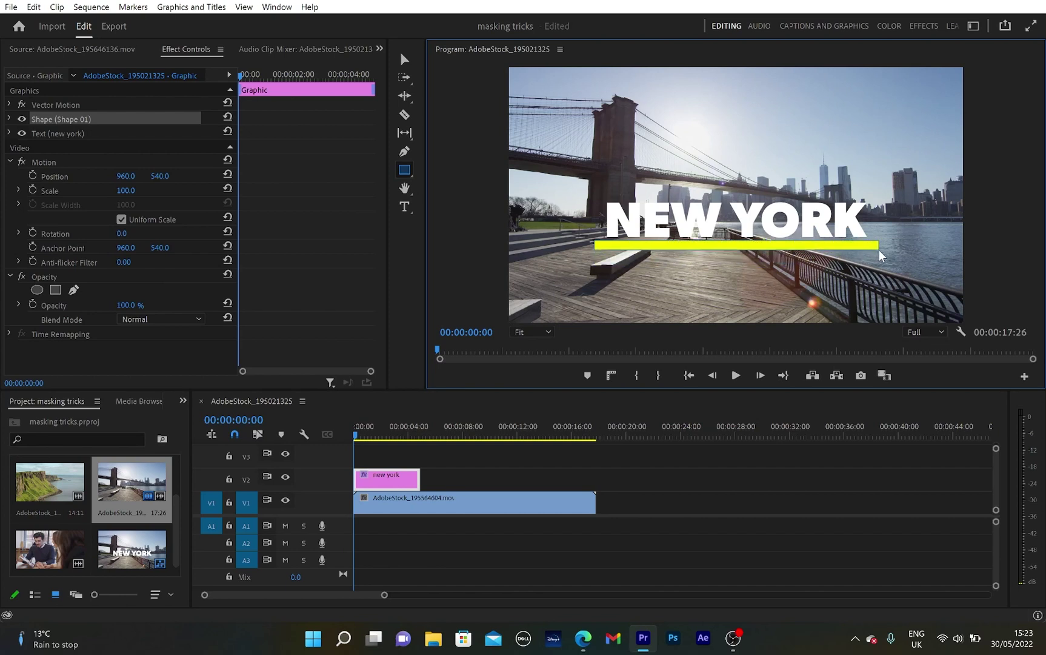
key(v)
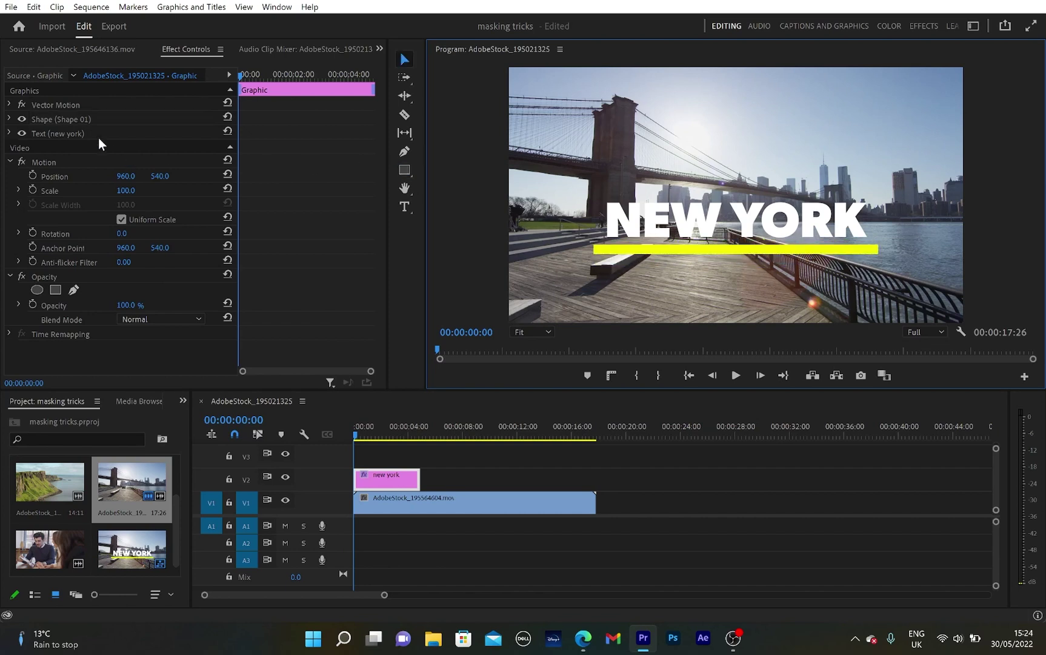
Add a four-point rectangle mask to the bar's shape and stretch its corners to frame the bar.
click(58, 116)
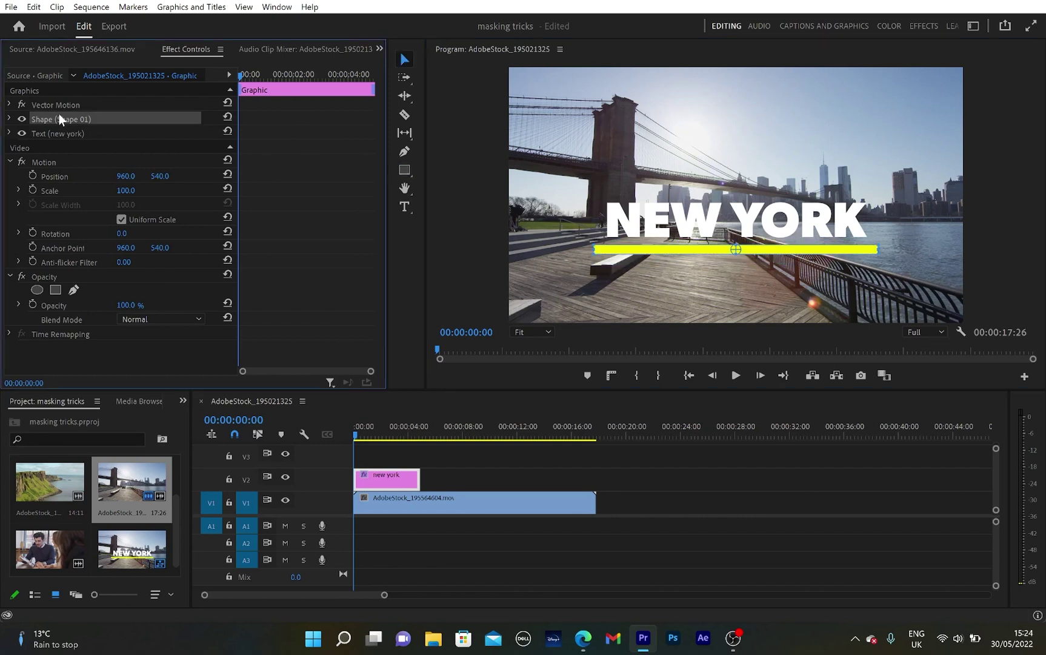
click(10, 120)
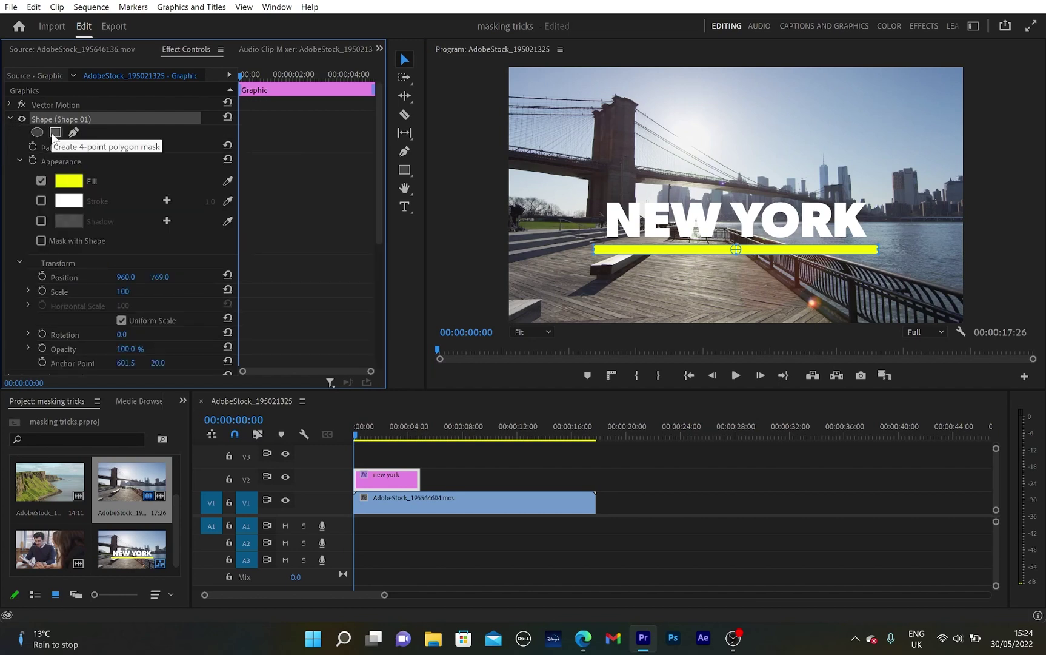
click(55, 132)
drag(736, 190, 736, 249)
drag(674, 279, 567, 267)
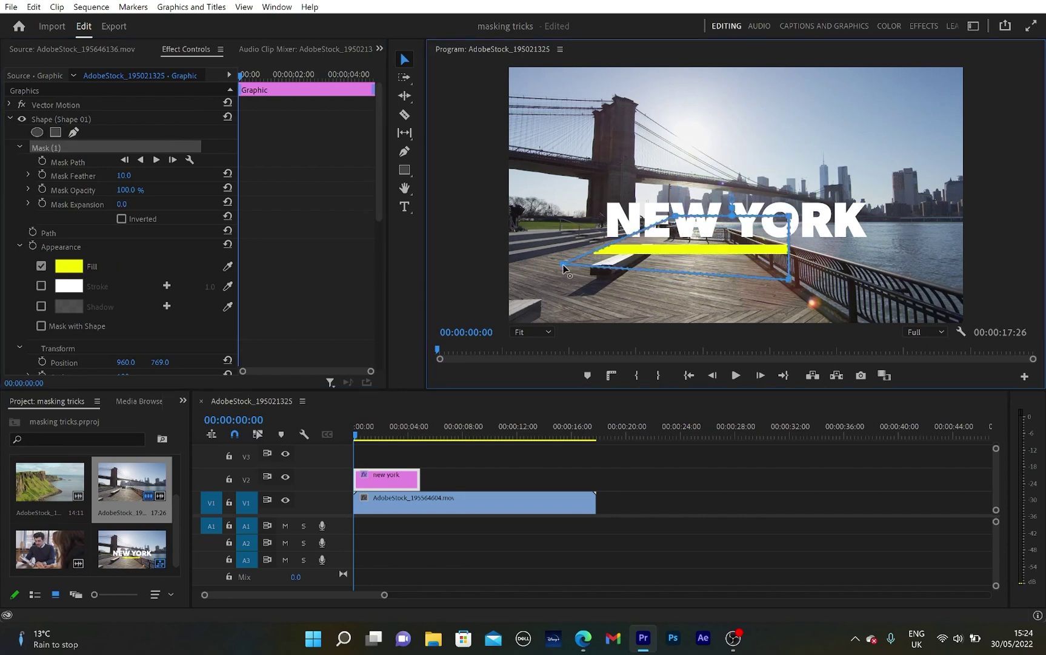
drag(676, 218, 566, 229)
drag(788, 279, 897, 267)
drag(790, 218, 896, 236)
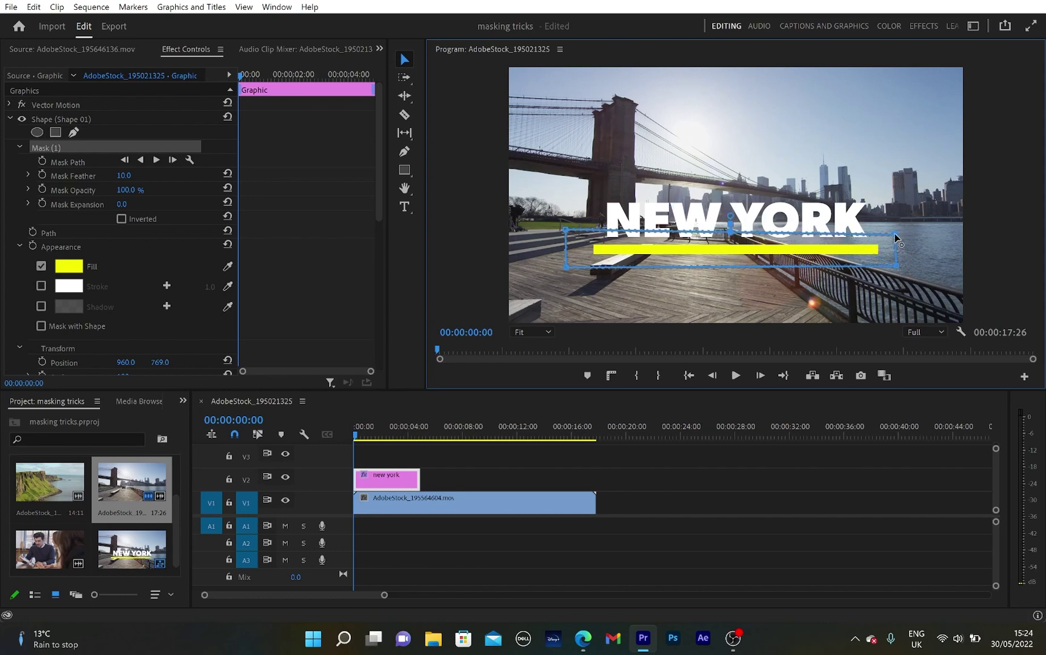
drag(567, 230, 569, 240)
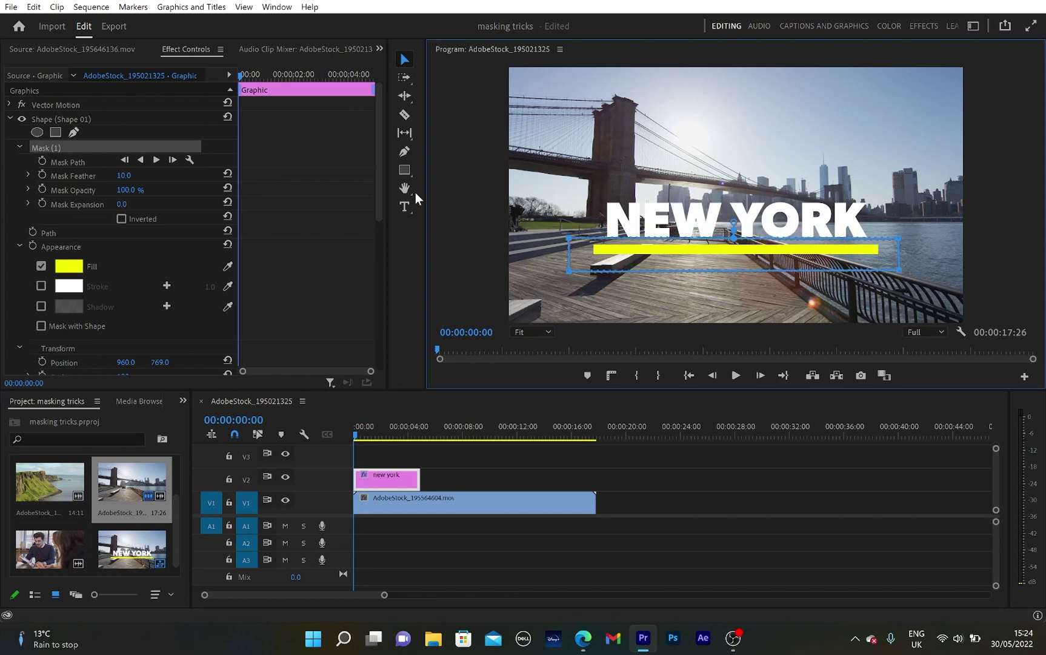
drag(252, 108, 280, 103)
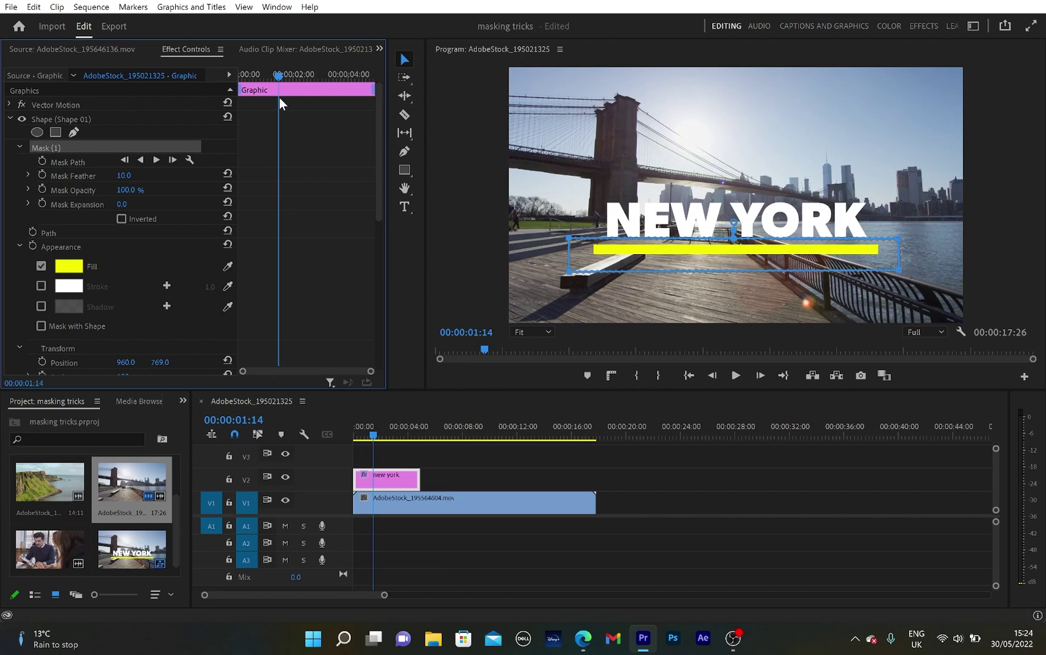
Keyframe the Mask Path at 1:14, then slide the mask left at 0:00 to hide the bar.
click(47, 159)
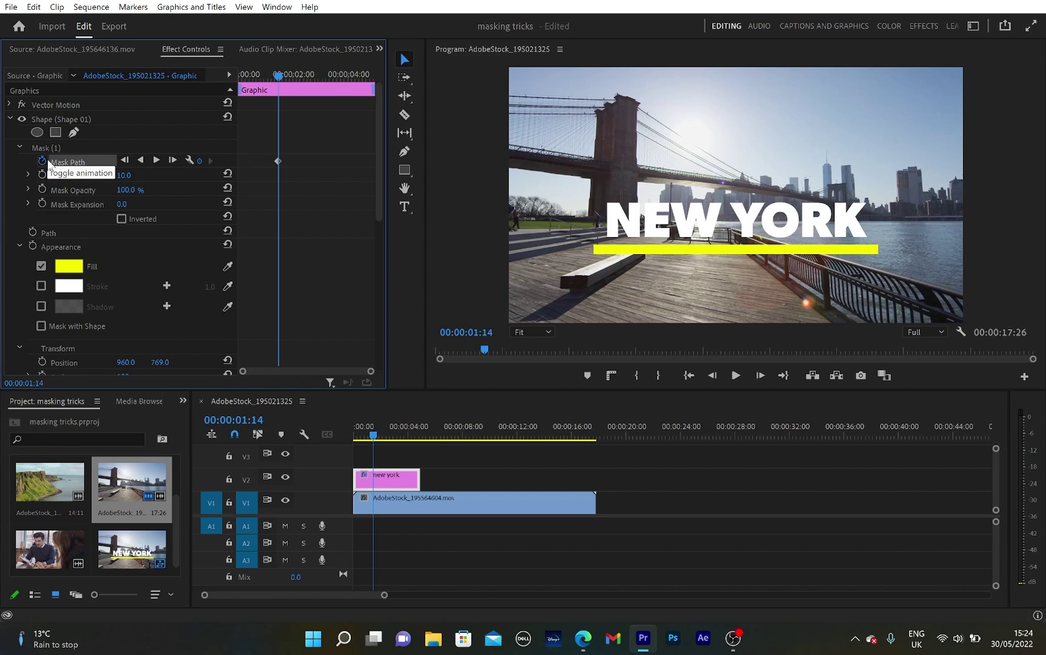
click(71, 148)
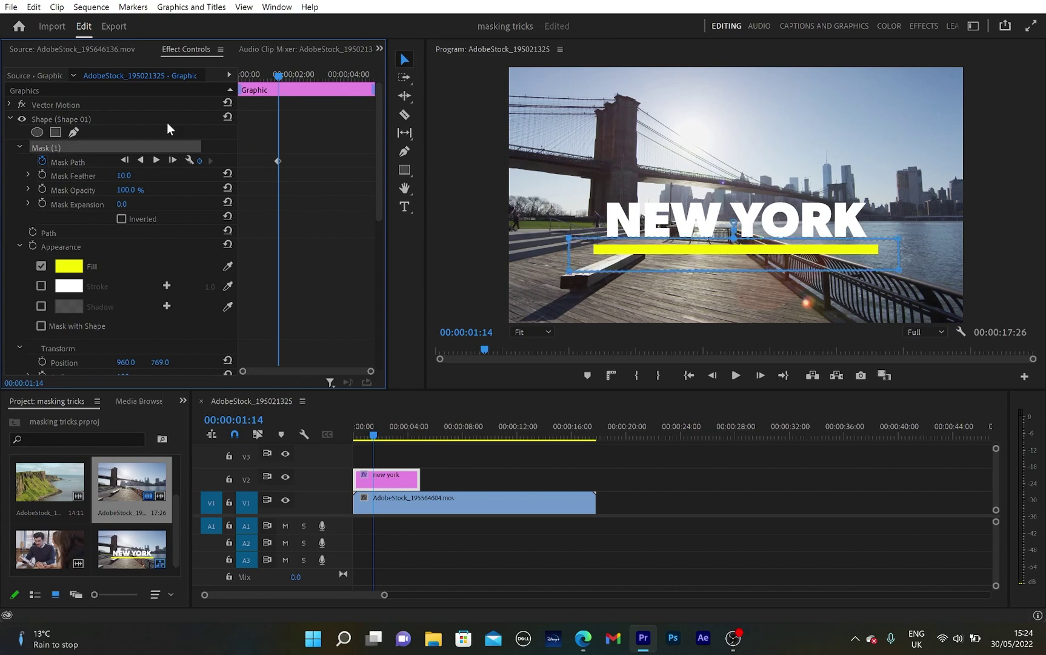
drag(281, 80, 241, 90)
drag(769, 251, 444, 249)
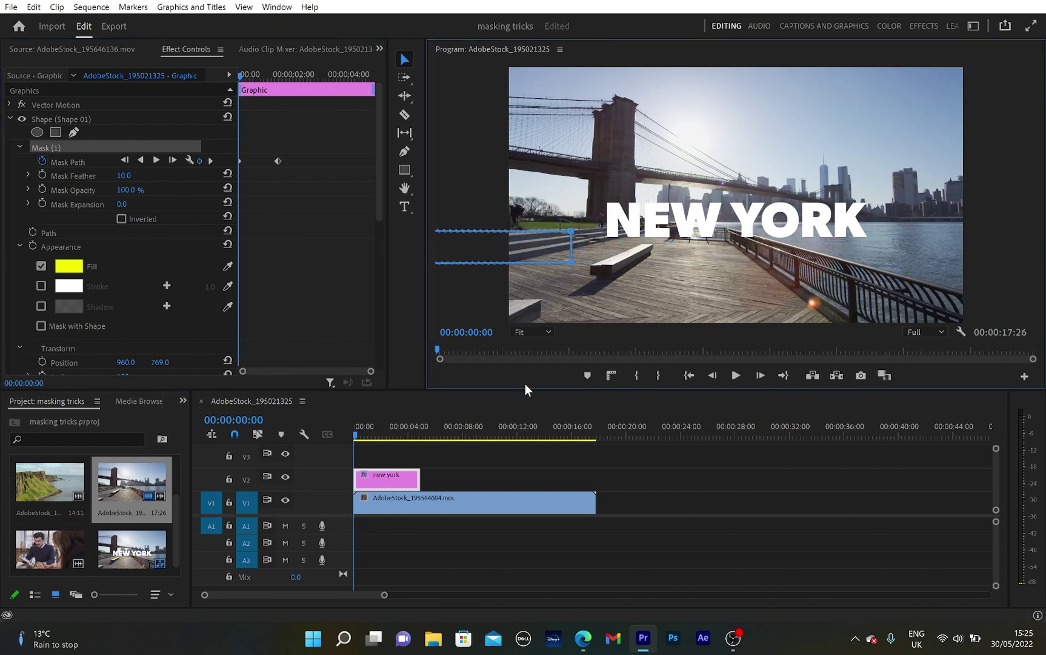
key(space)
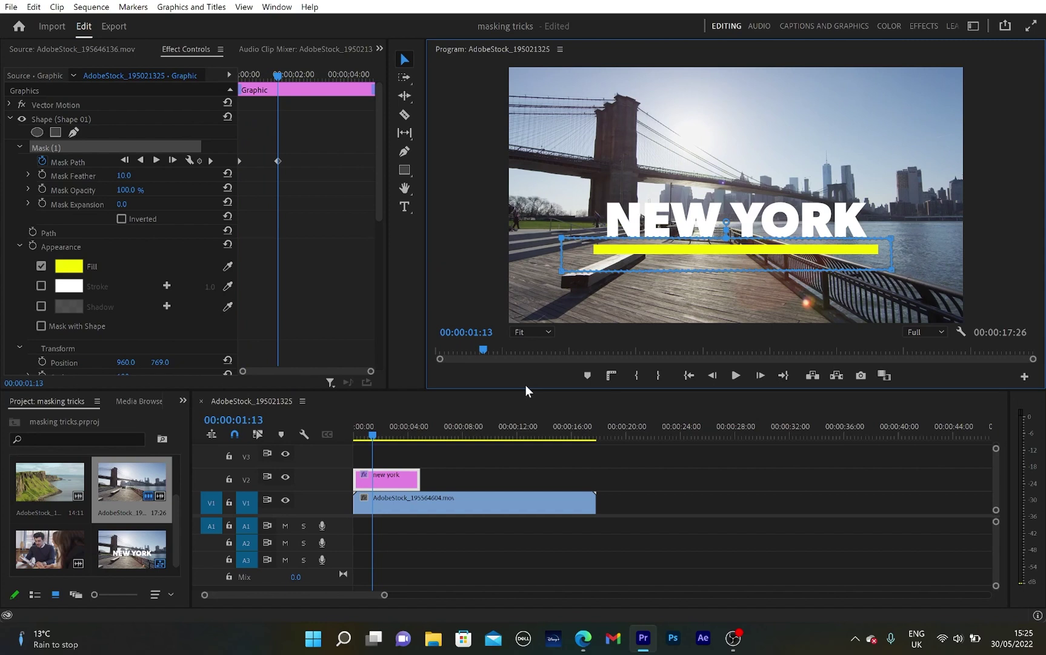
Move the end Mask Path keyframe earlier to speed up the slide and preview it.
drag(370, 373, 273, 371)
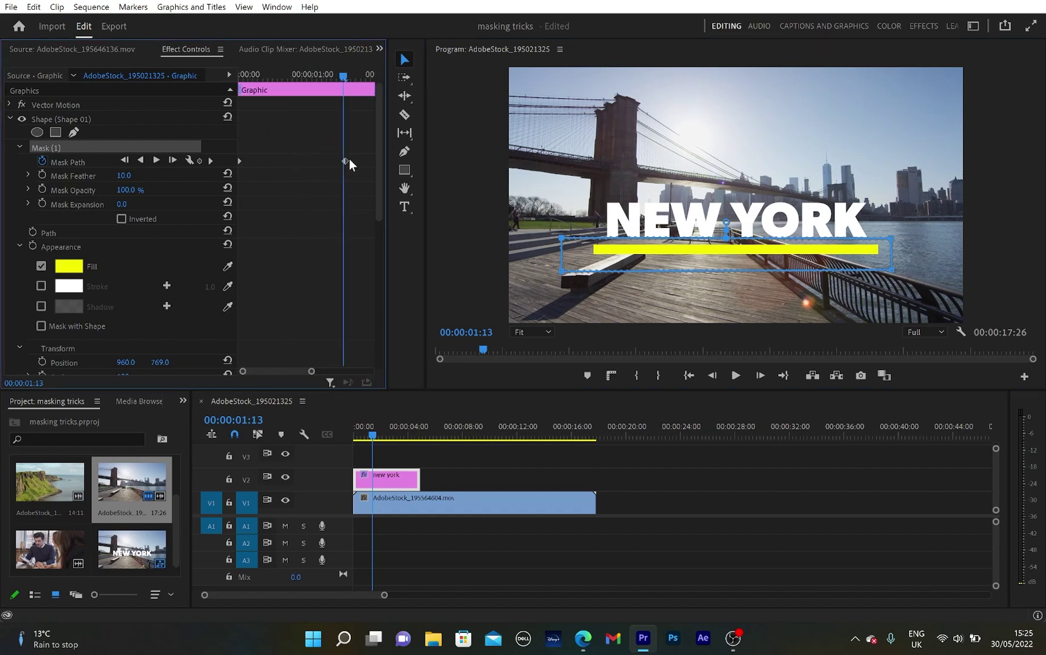
drag(346, 160, 296, 160)
drag(340, 75, 240, 77)
key(space)
key(space)
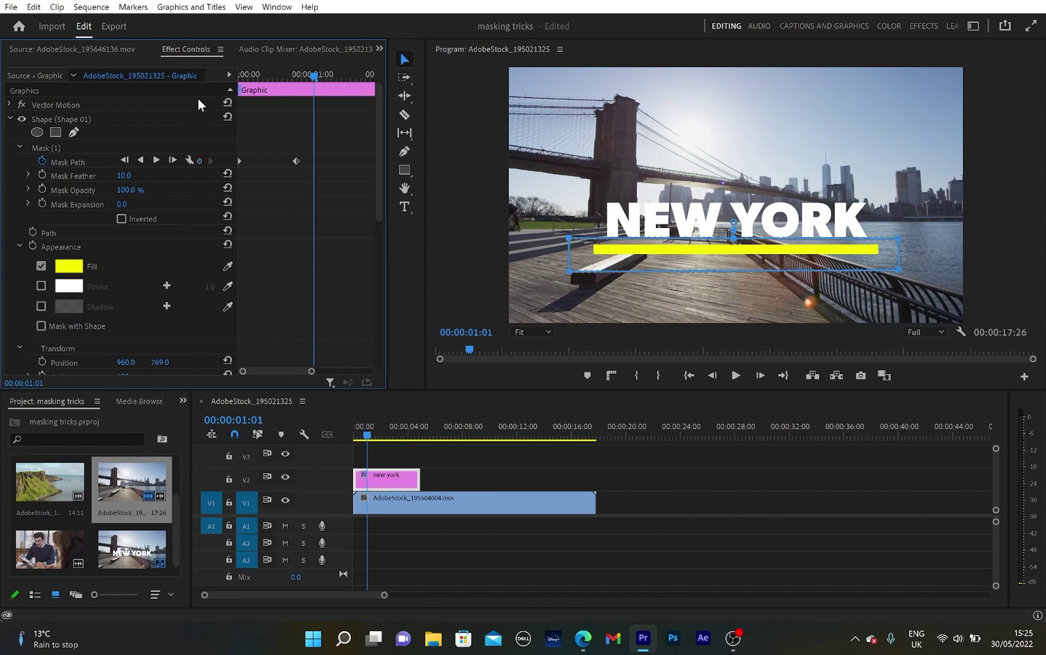
Add a rectangle mask to the NEW YORK text layer and stretch it around the whole title.
click(10, 119)
click(9, 132)
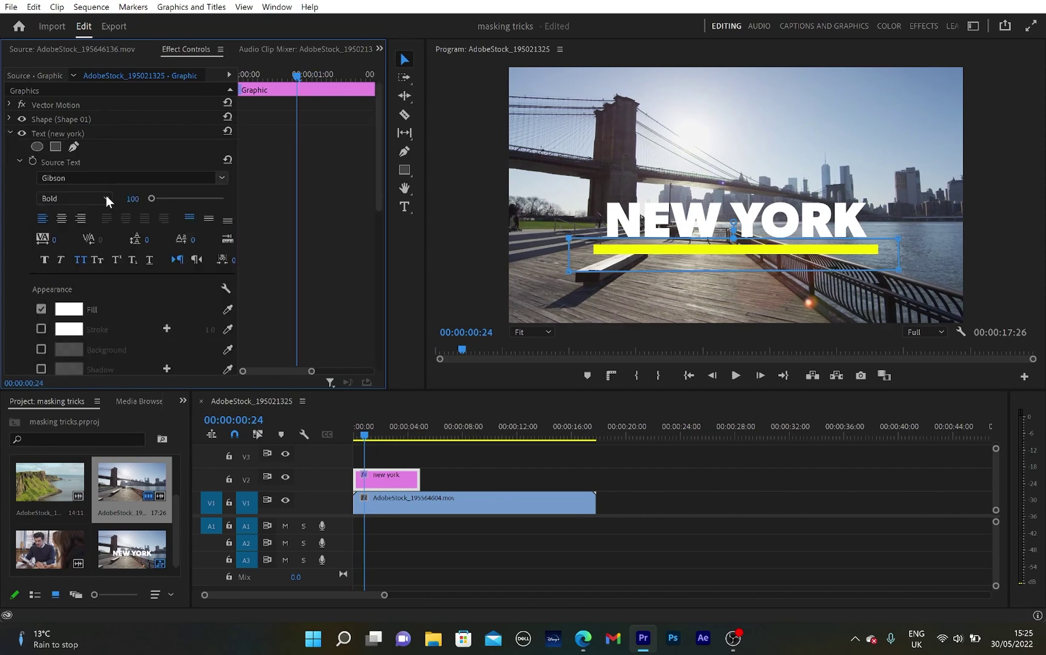
click(61, 135)
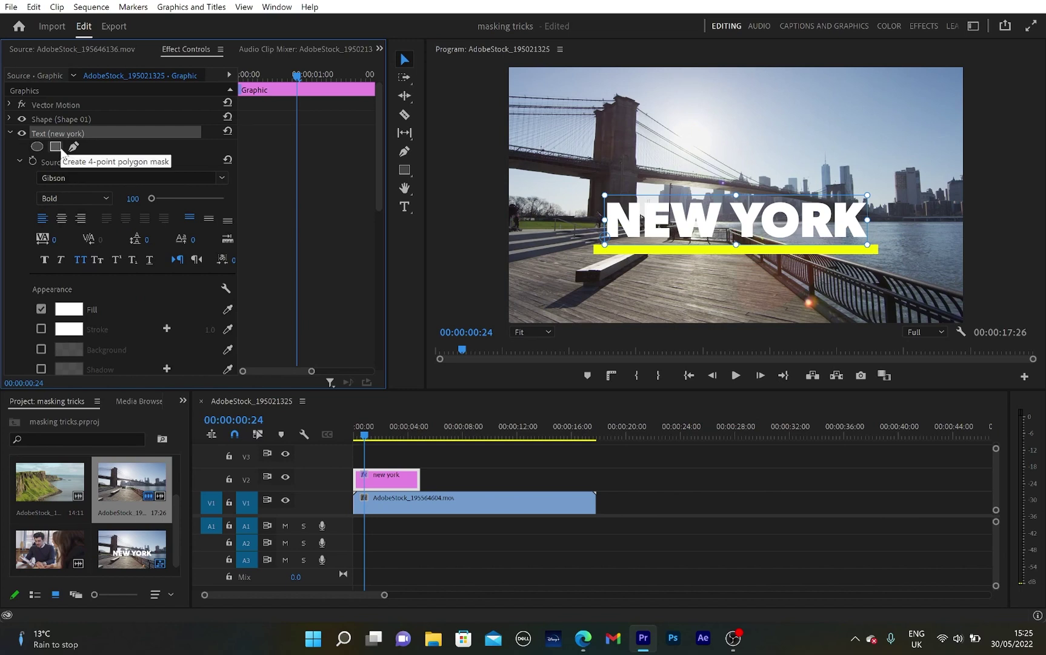
click(60, 149)
click(734, 210)
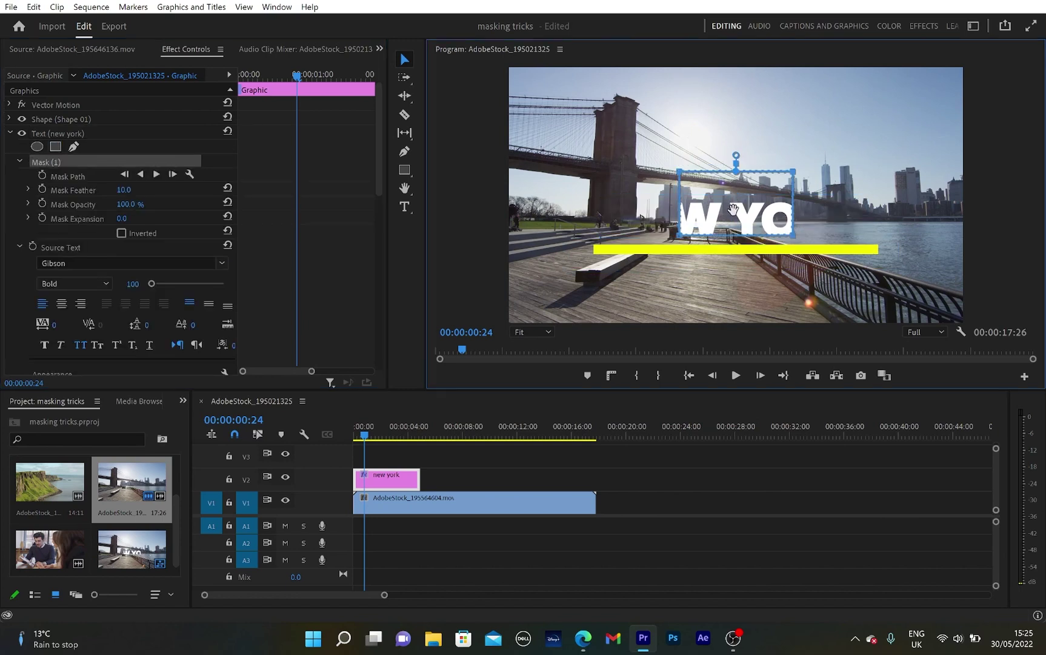
drag(794, 235, 881, 249)
drag(794, 172, 881, 185)
drag(677, 235, 585, 250)
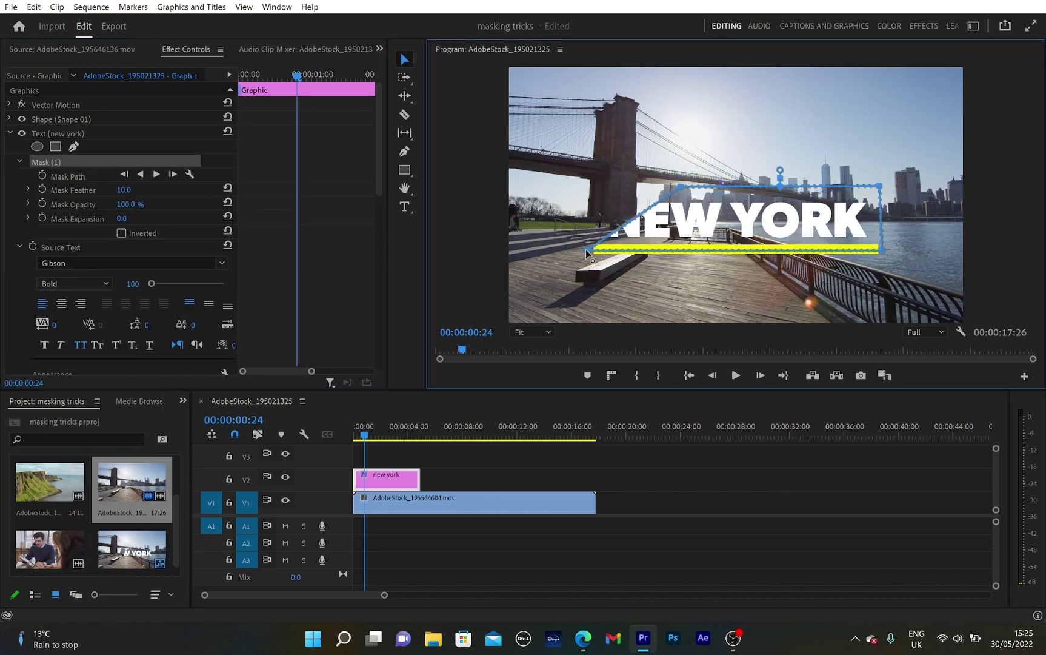
drag(680, 183, 581, 189)
drag(880, 185, 880, 190)
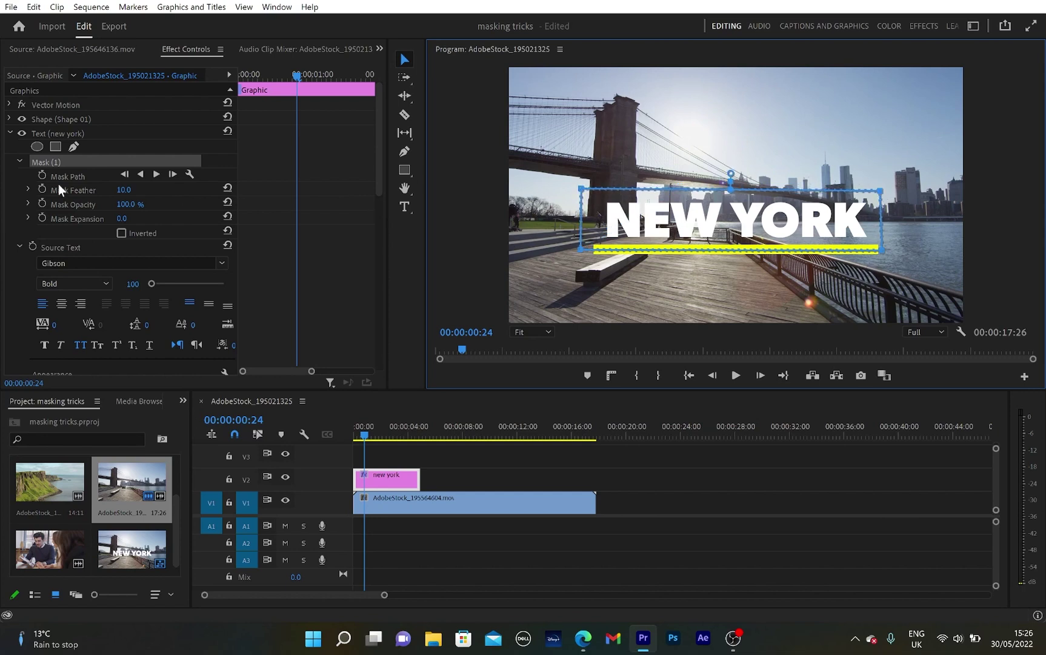
Scroll Effect Controls down to Transform and move the playhead to 00:00:01:06.
scroll(114, 303, down, 5)
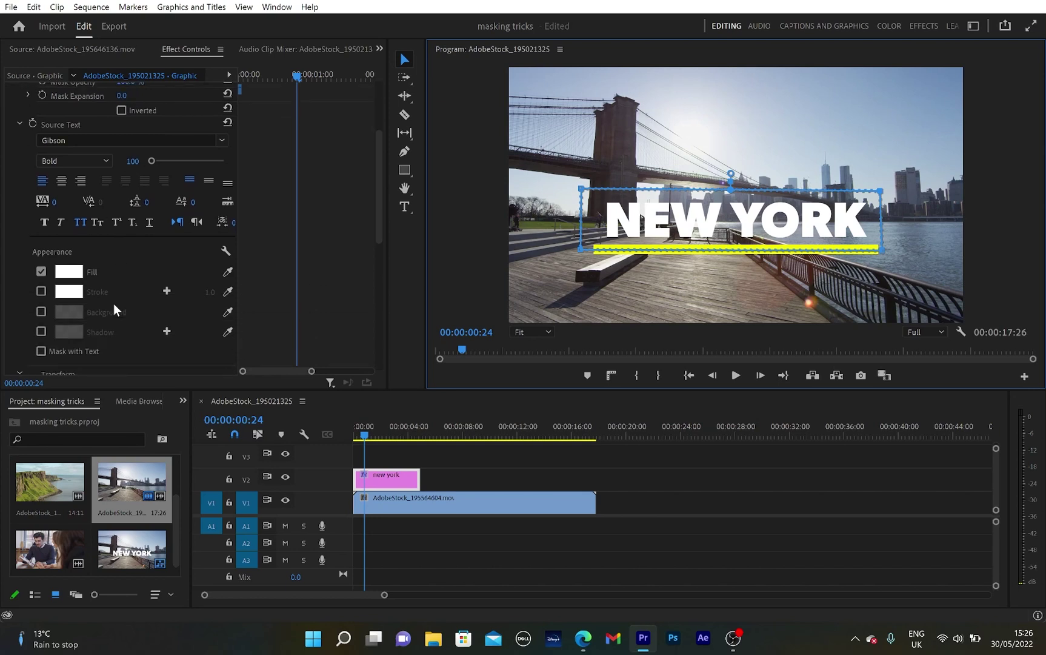
scroll(113, 304, down, 1)
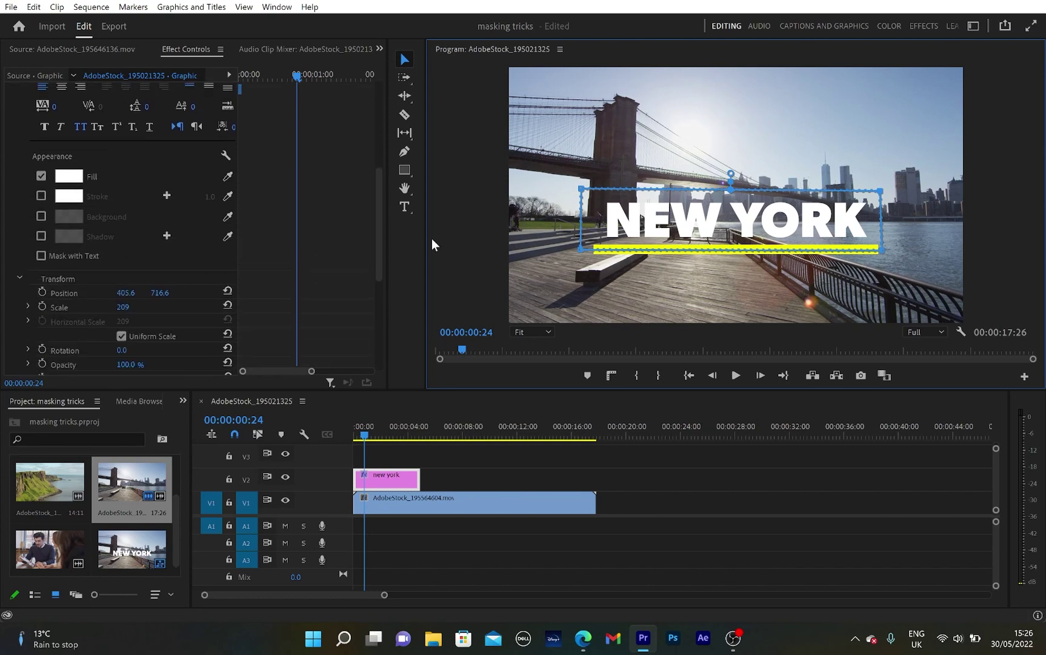
mouse_move(364, 435)
mouse_down()
mouse_move(349, 431)
mouse_move(370, 436)
mouse_up()
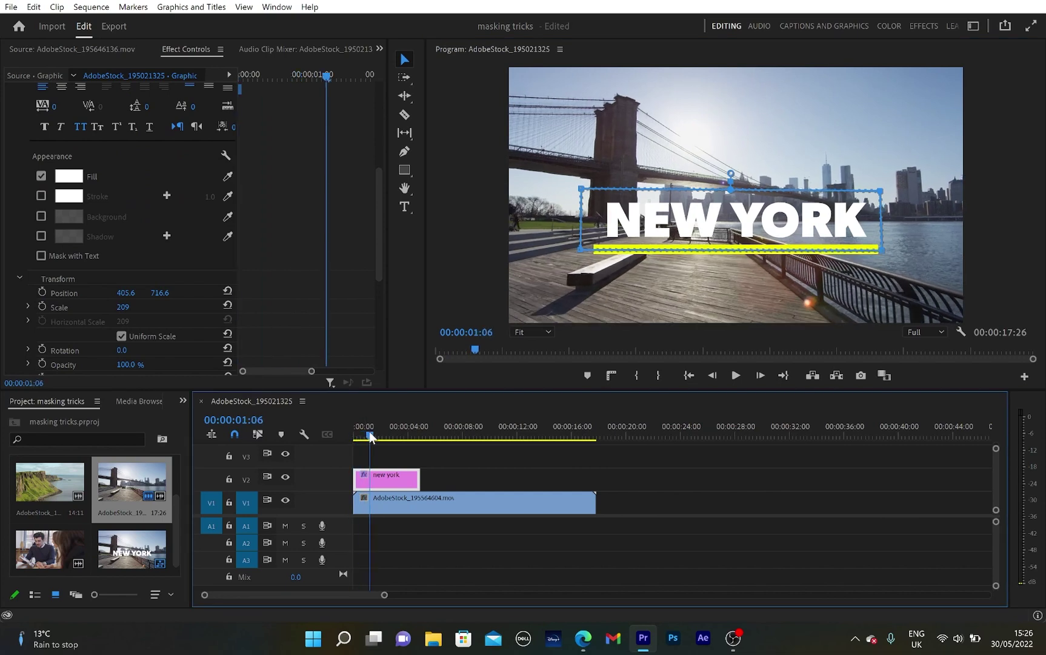
Keyframe the text Position, then at 00:00:00:24 push NEW YORK down to Y about 922.
click(42, 292)
drag(324, 71, 300, 100)
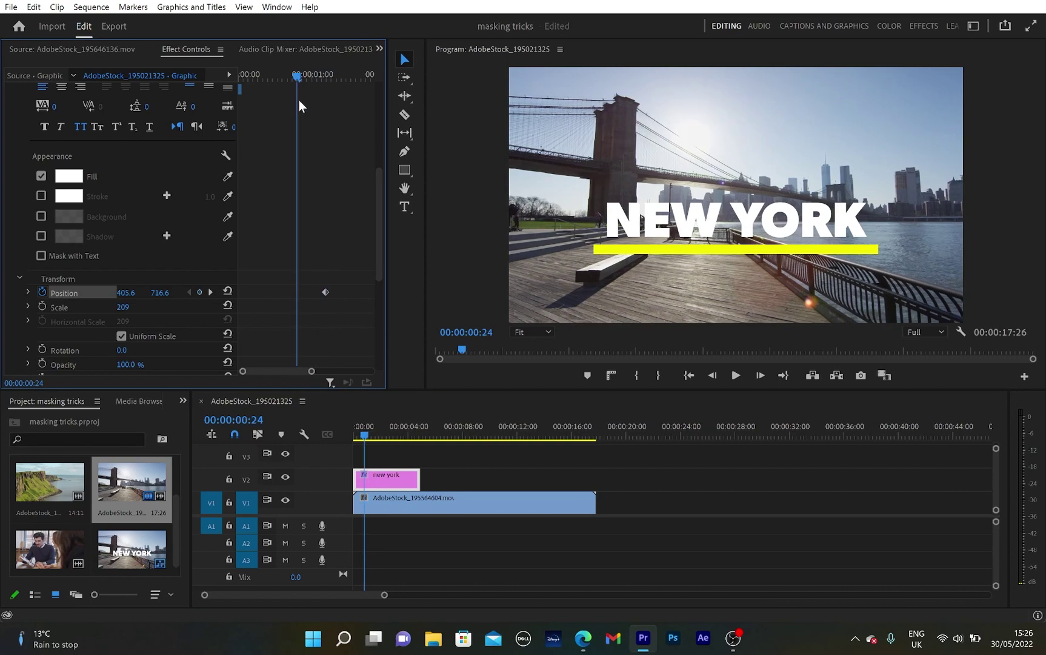
drag(159, 293, 166, 293)
Set the text mask feather to 0 and play back the rise from the start.
scroll(145, 281, up, 5)
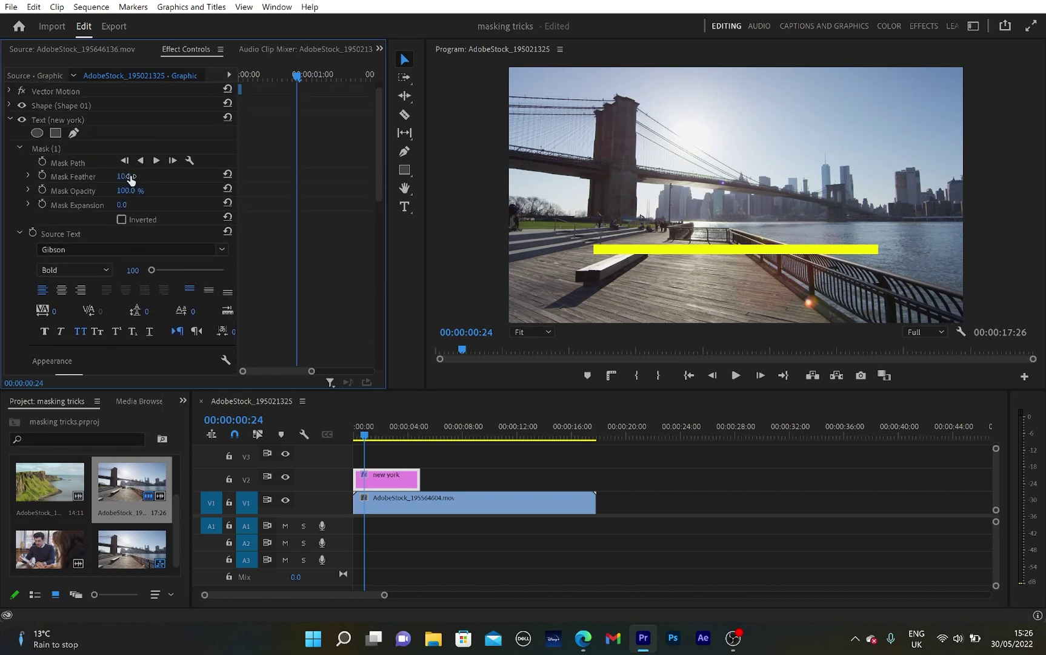
drag(131, 178, 115, 177)
key(space)
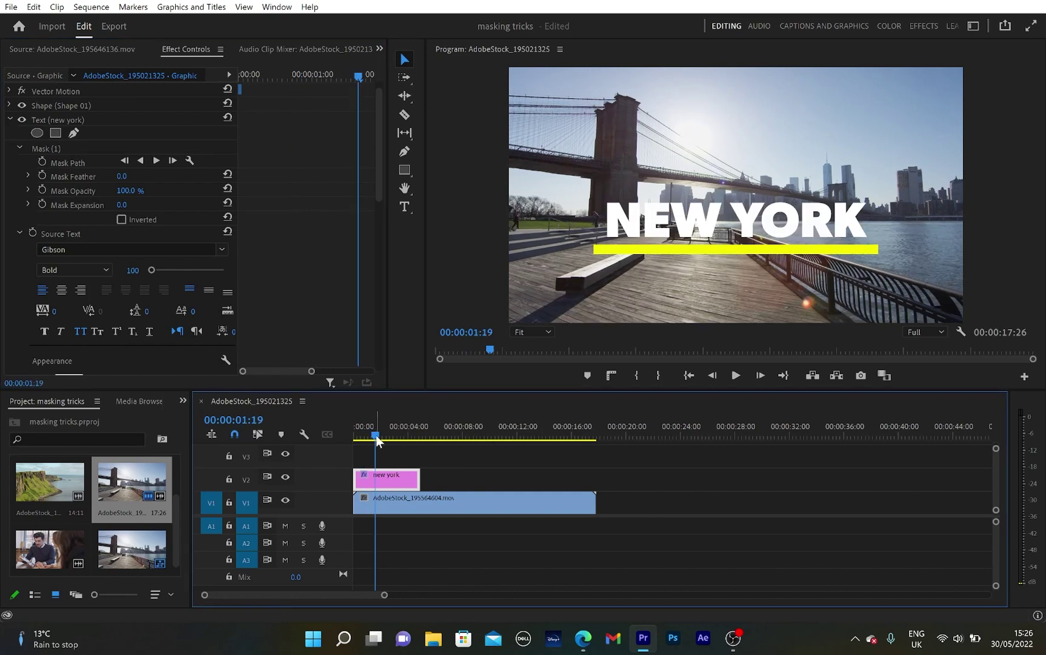
drag(376, 435, 355, 435)
key(space)
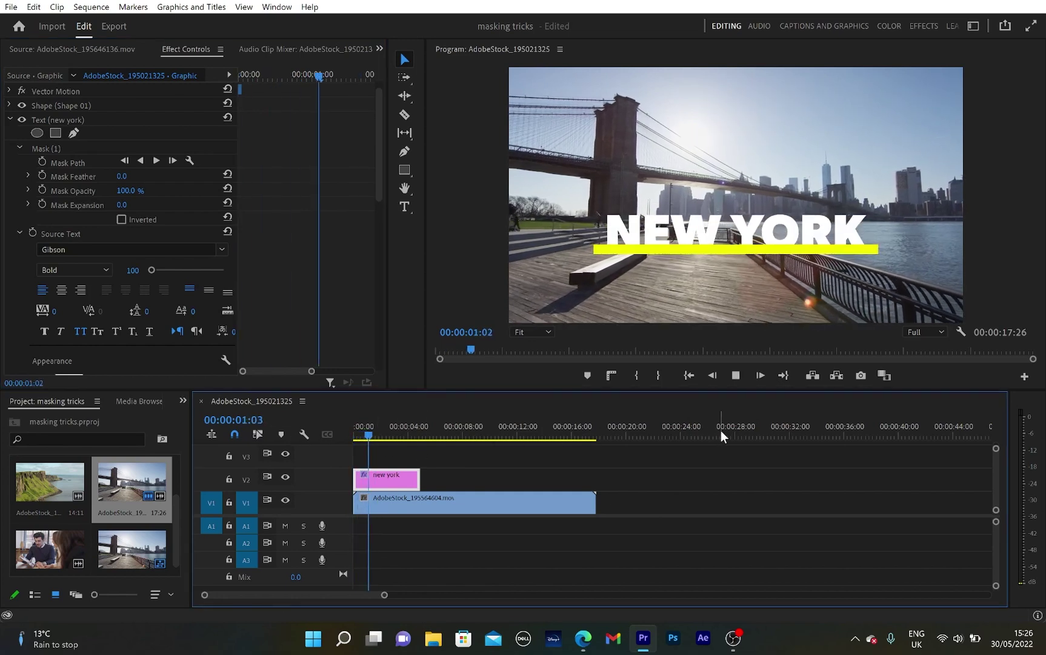
key(space)
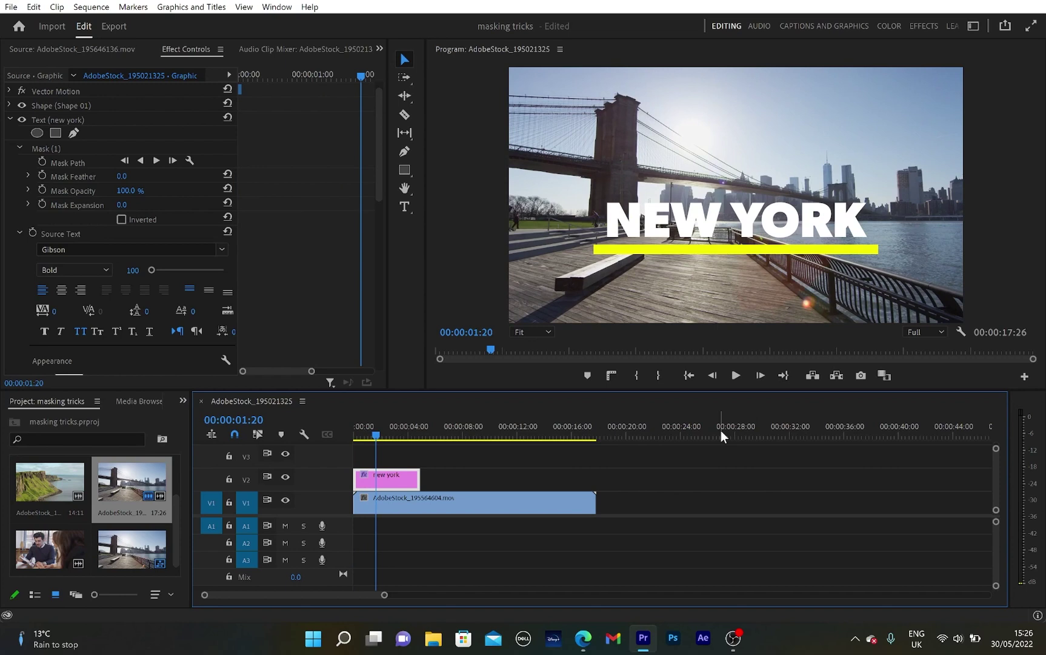
scroll(279, 277, down, 5)
Add a Position keyframe at 00:00:01:26 to hold the title, then scrub to check the bar's mask animation.
drag(296, 371, 311, 371)
mouse_move(303, 78)
mouse_down()
mouse_move(334, 84)
mouse_move(288, 89)
mouse_move(326, 96)
mouse_move(315, 82)
mouse_up()
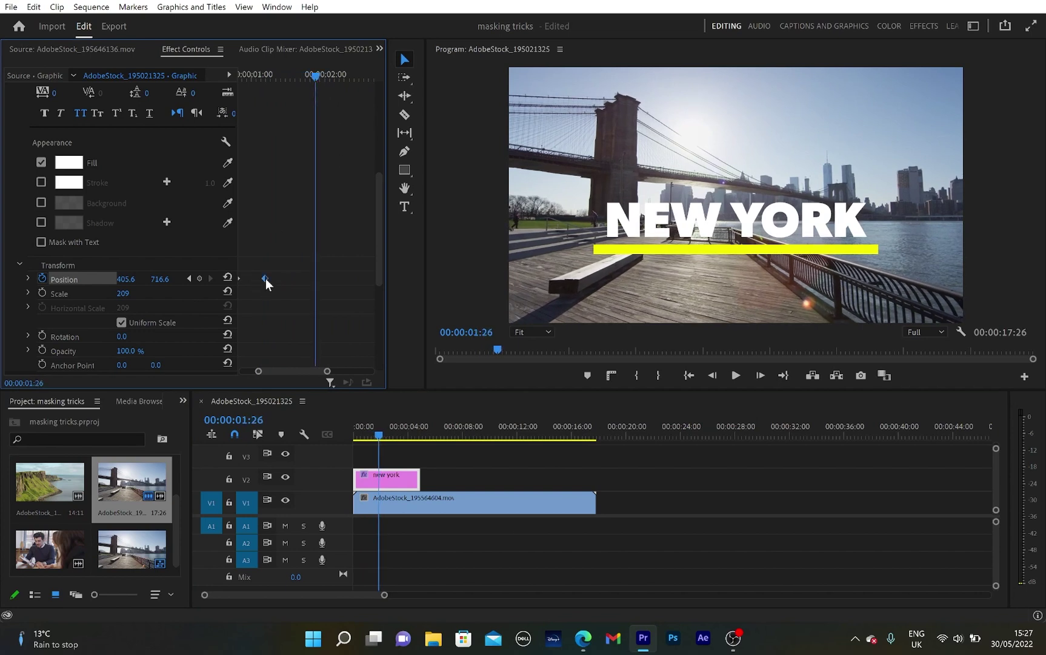
key(ctrl+alt+k)
drag(314, 78, 350, 90)
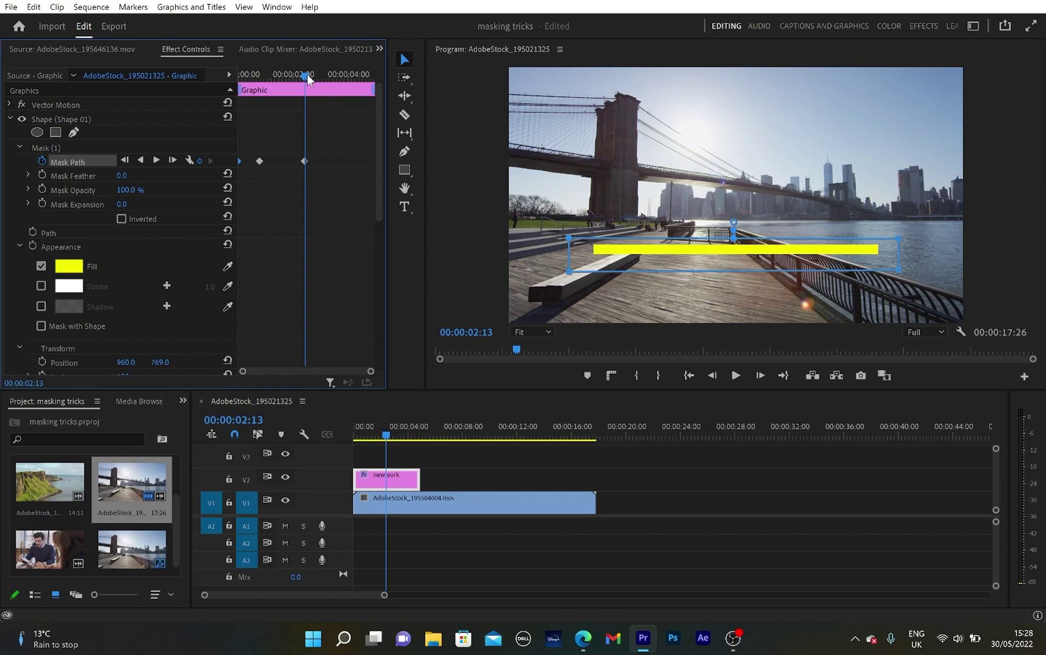
drag(307, 73, 174, 72)
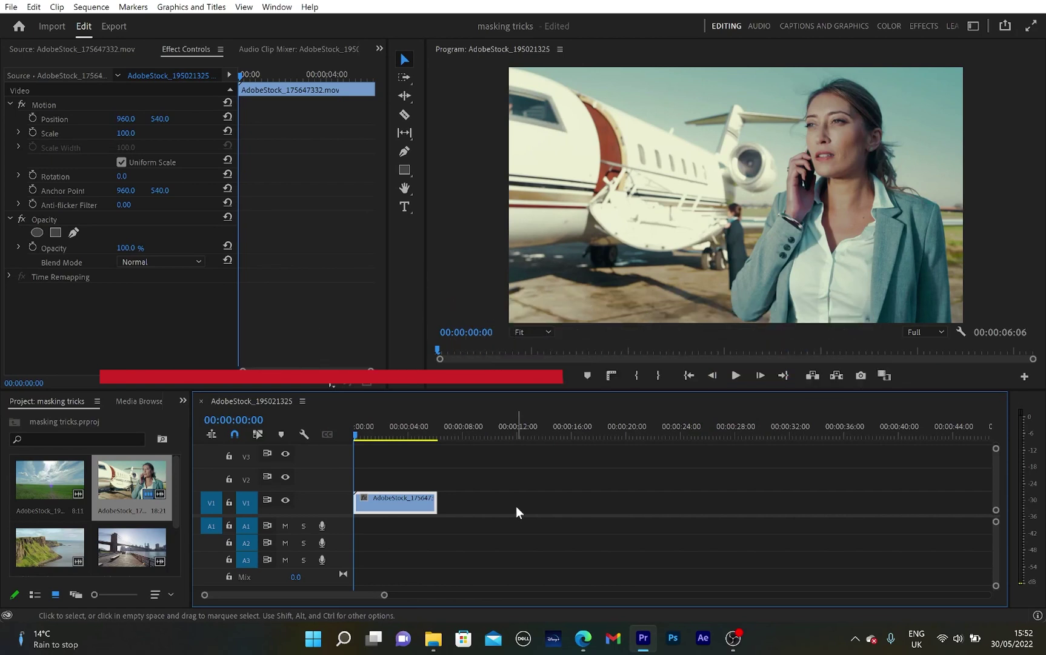
In the Color workspace, warm Lumetri Temperature toward 14 and brighten Exposure to about 0.6.
click(887, 31)
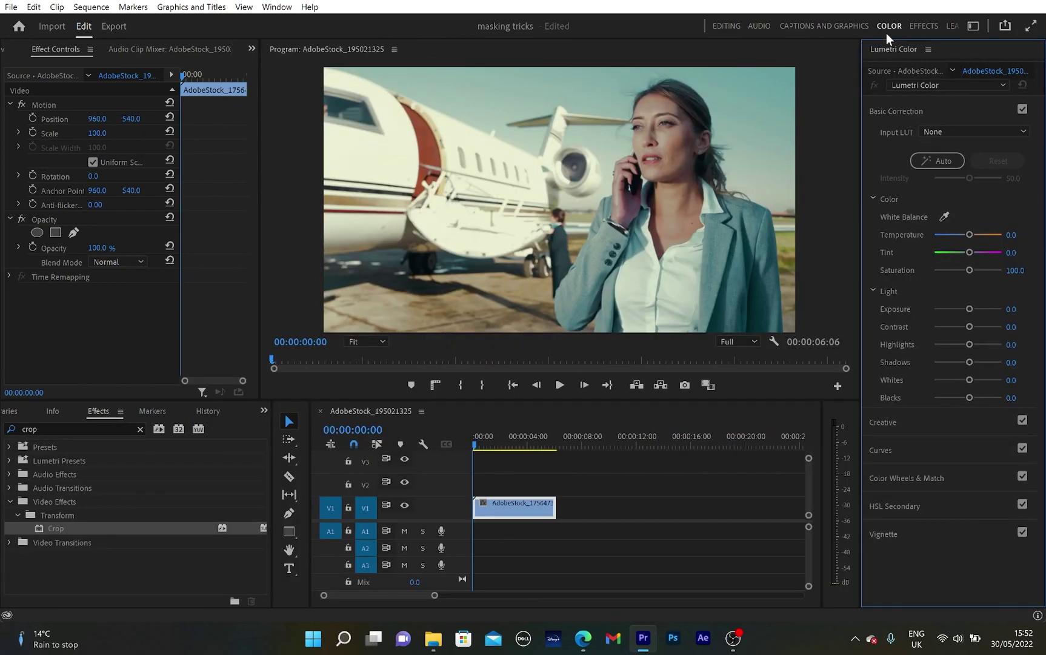
drag(970, 235, 970, 235)
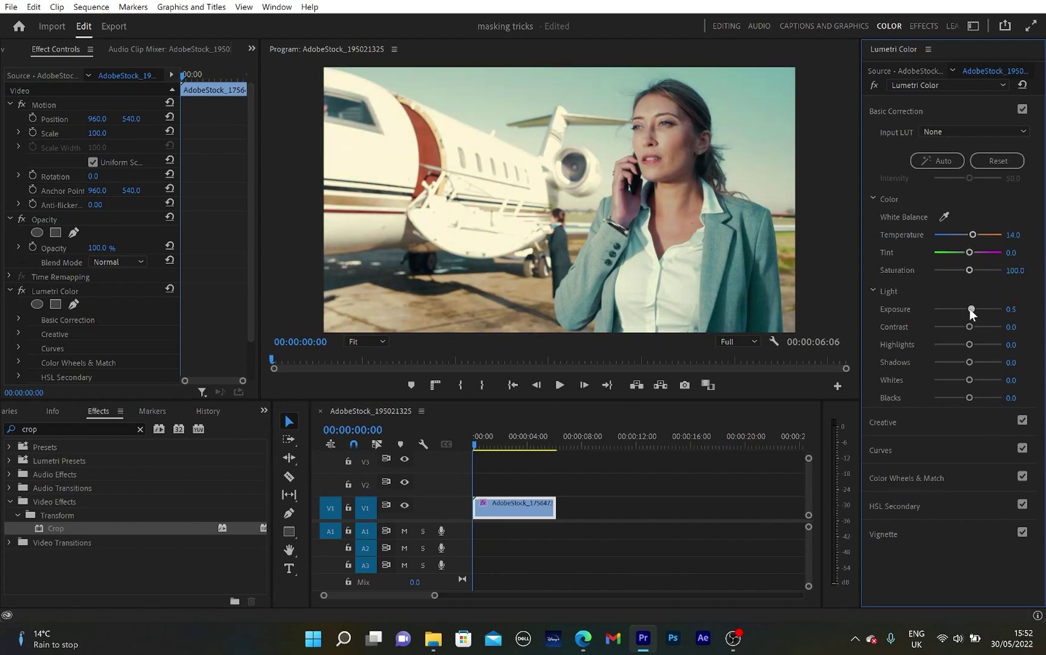
drag(969, 308, 971, 327)
click(901, 425)
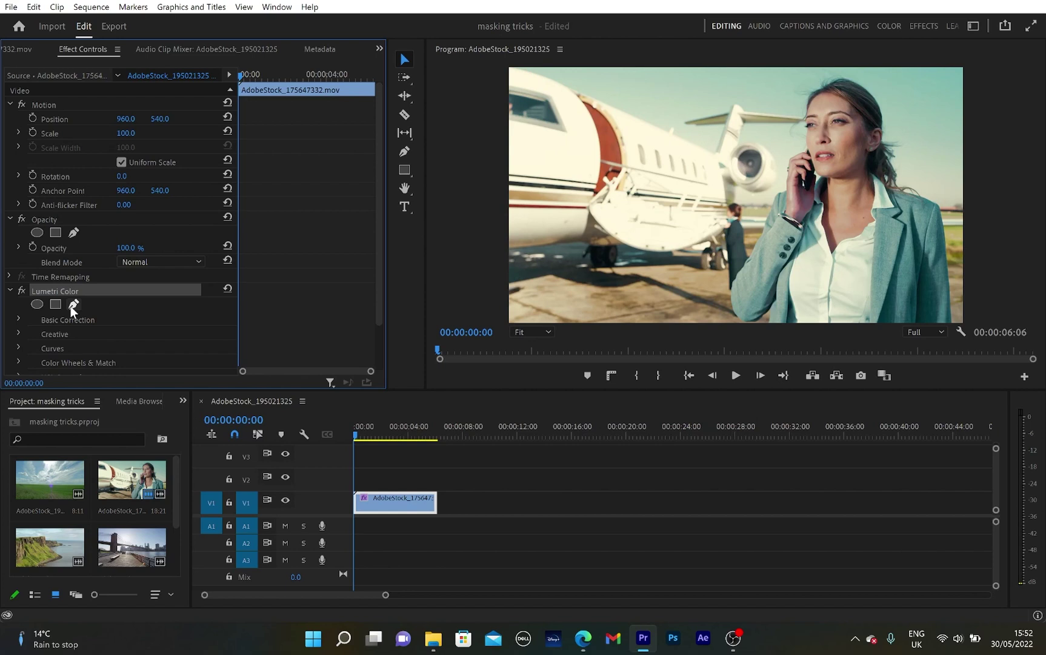
Add a pen mask to the Lumetri Color effect and magnify the monitor to 200%.
click(72, 305)
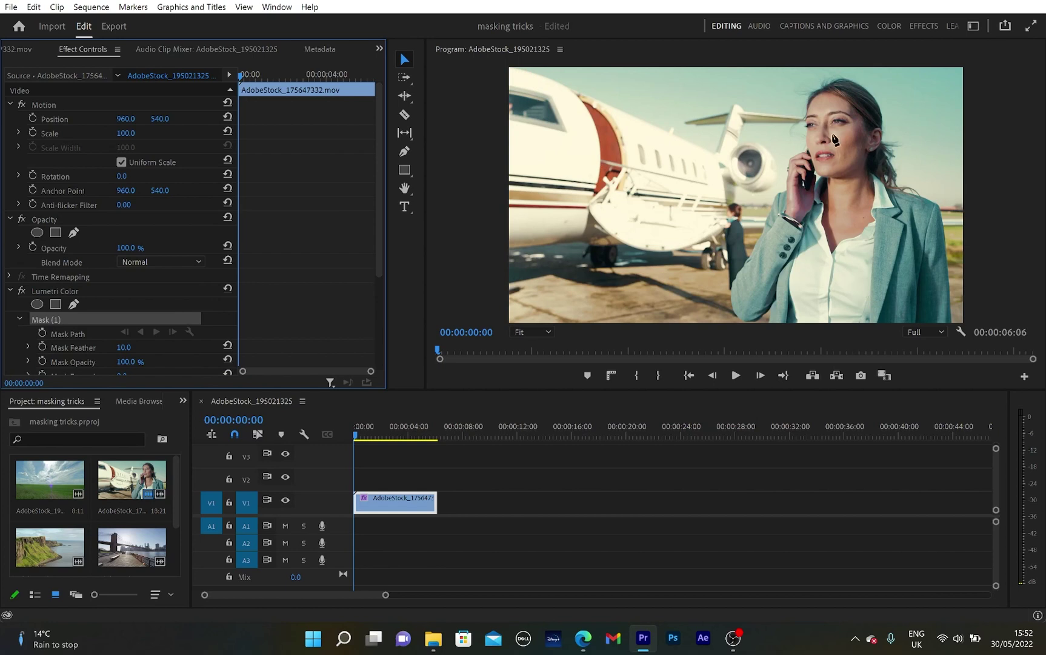
click(547, 331)
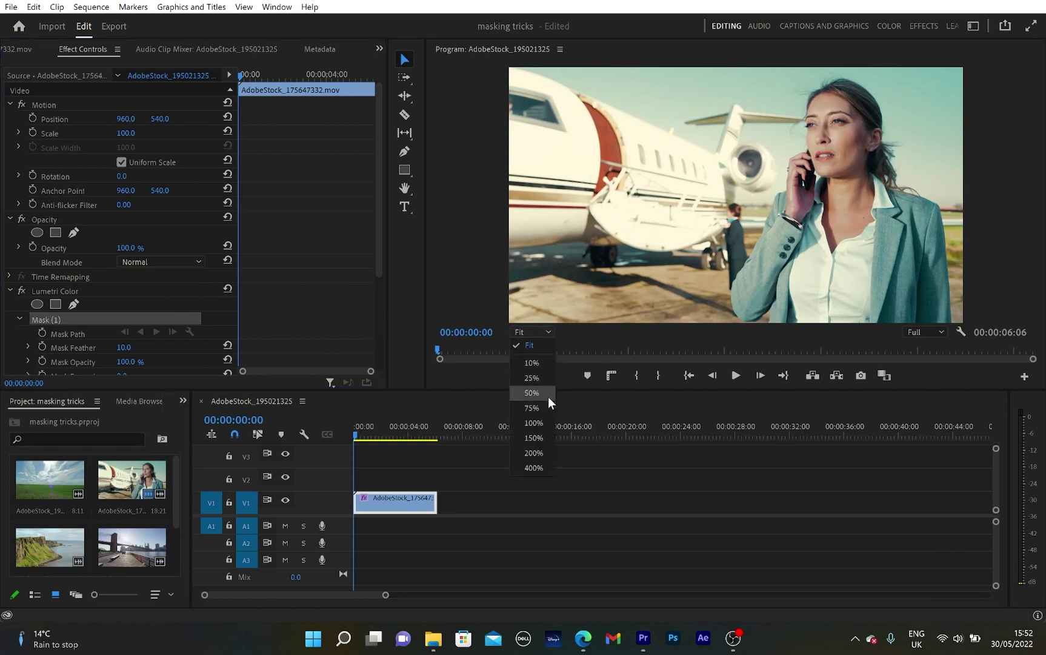
click(541, 452)
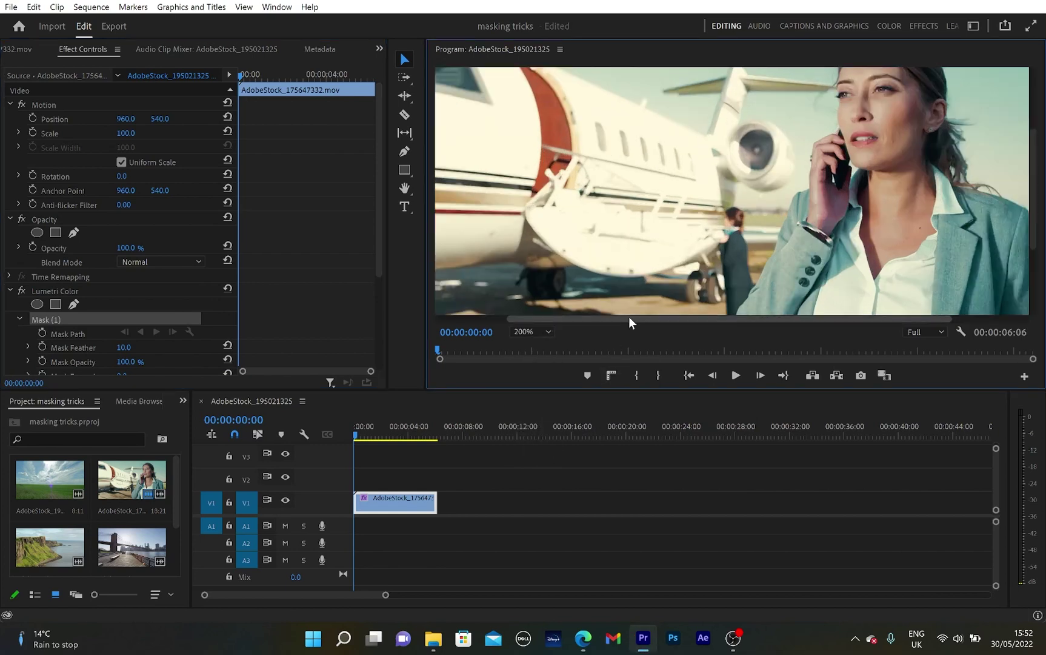
drag(628, 317, 706, 316)
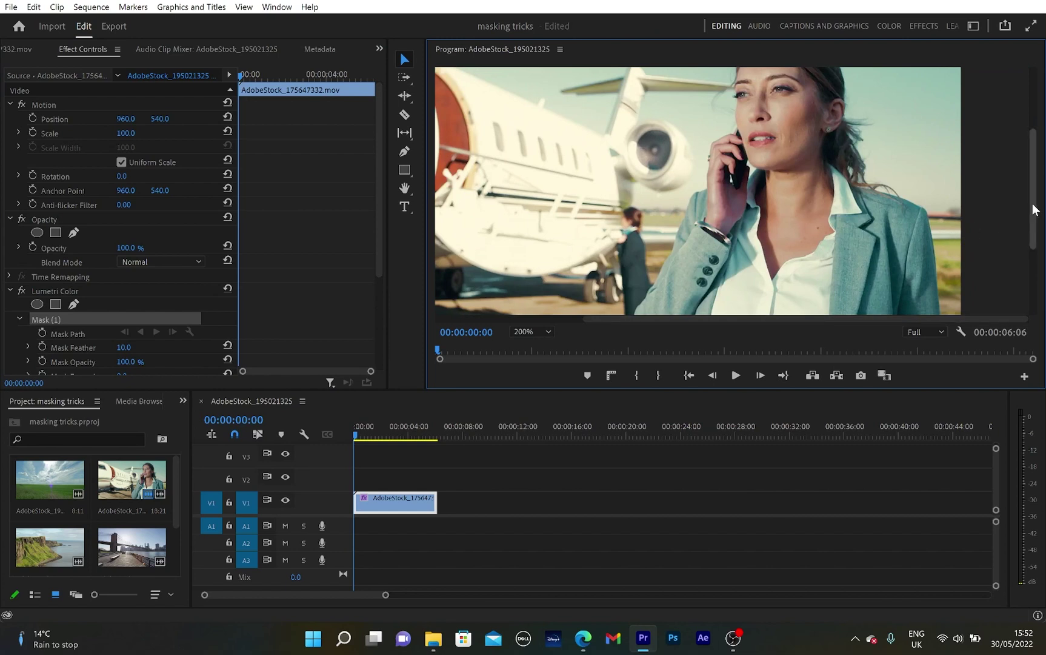
drag(1035, 208, 1036, 177)
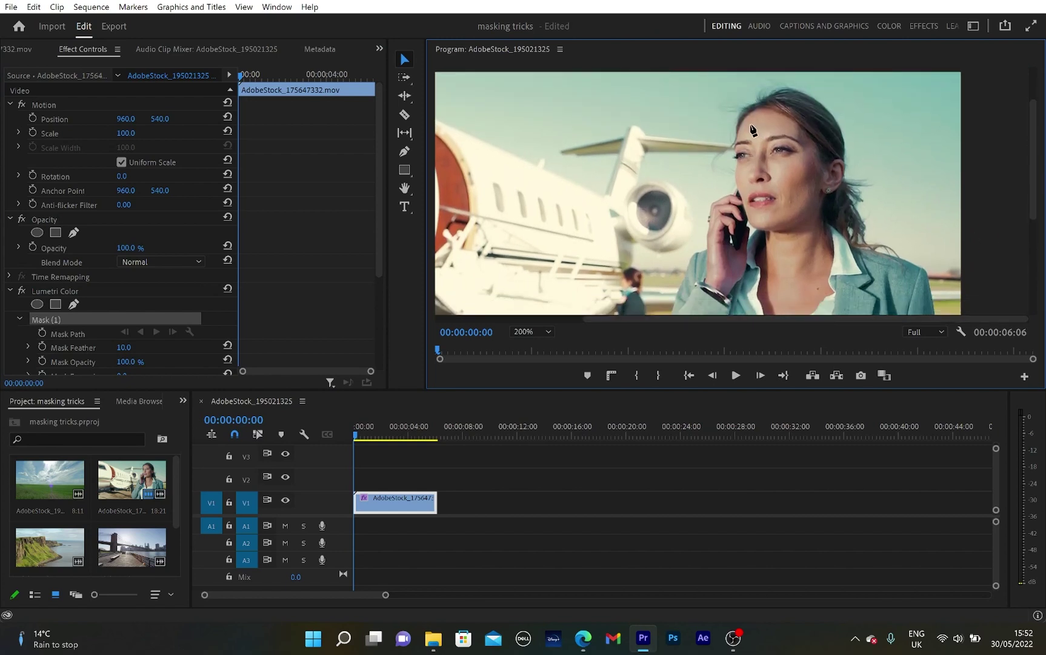
Trace mask points from the forehead down the face's left edge to under the chin.
click(750, 112)
click(733, 147)
drag(751, 112, 741, 119)
click(733, 180)
click(745, 216)
click(756, 230)
click(790, 232)
click(818, 216)
Finish the outline around the right side and head, close it, and feather to about 30.
click(827, 198)
click(845, 176)
click(840, 151)
click(765, 109)
click(741, 120)
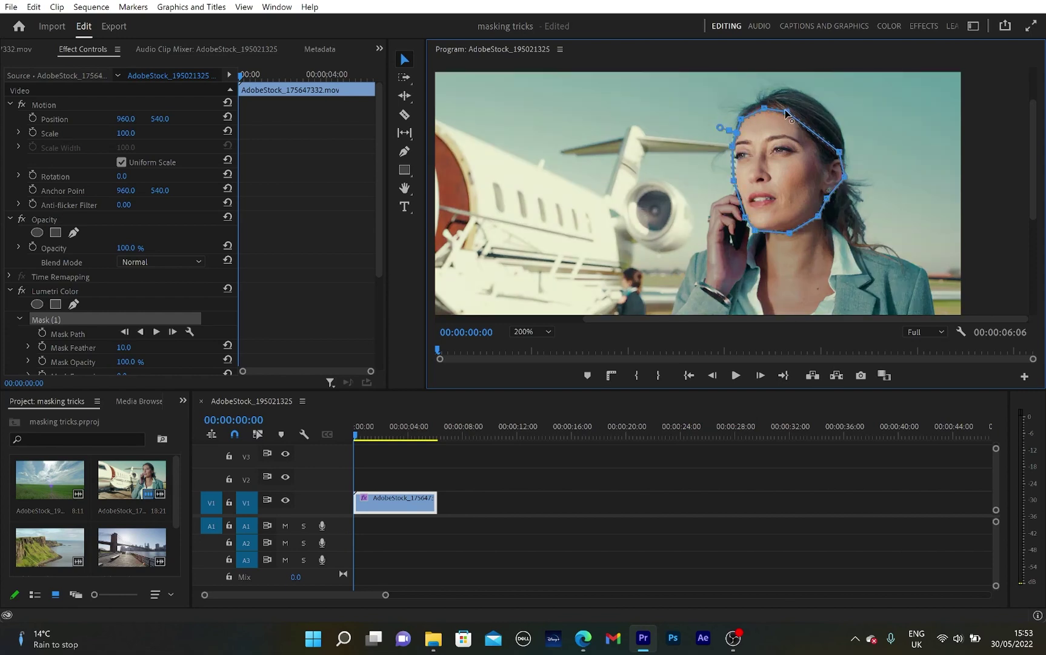
click(786, 112)
drag(819, 216, 819, 222)
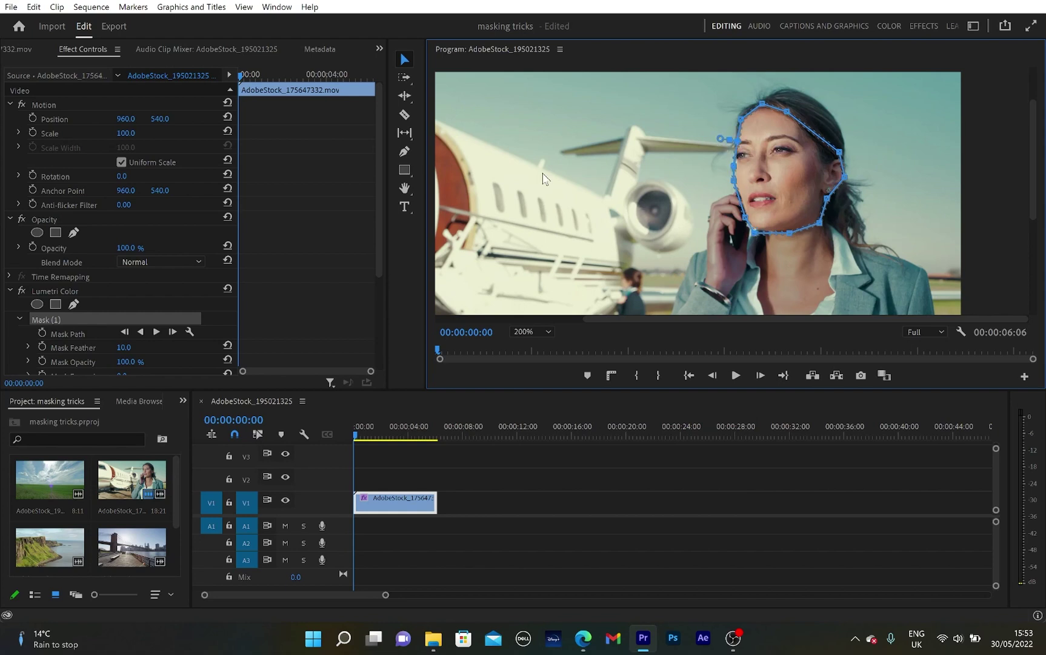
drag(124, 346, 137, 347)
drag(713, 137, 715, 139)
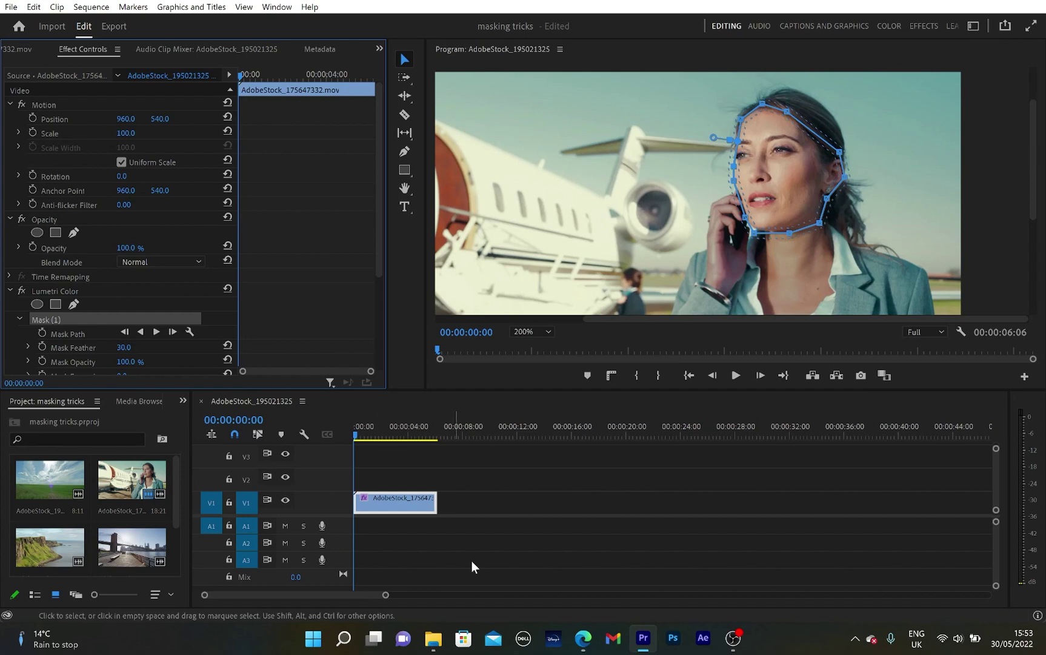
Track the face mask forward through the jet clip.
click(514, 548)
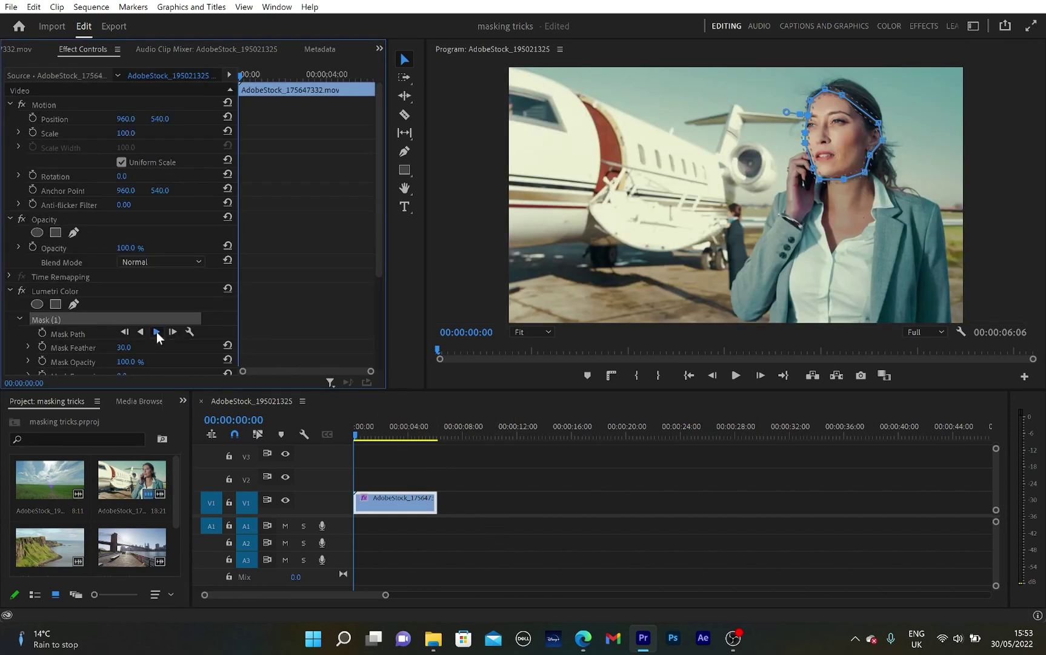
click(157, 331)
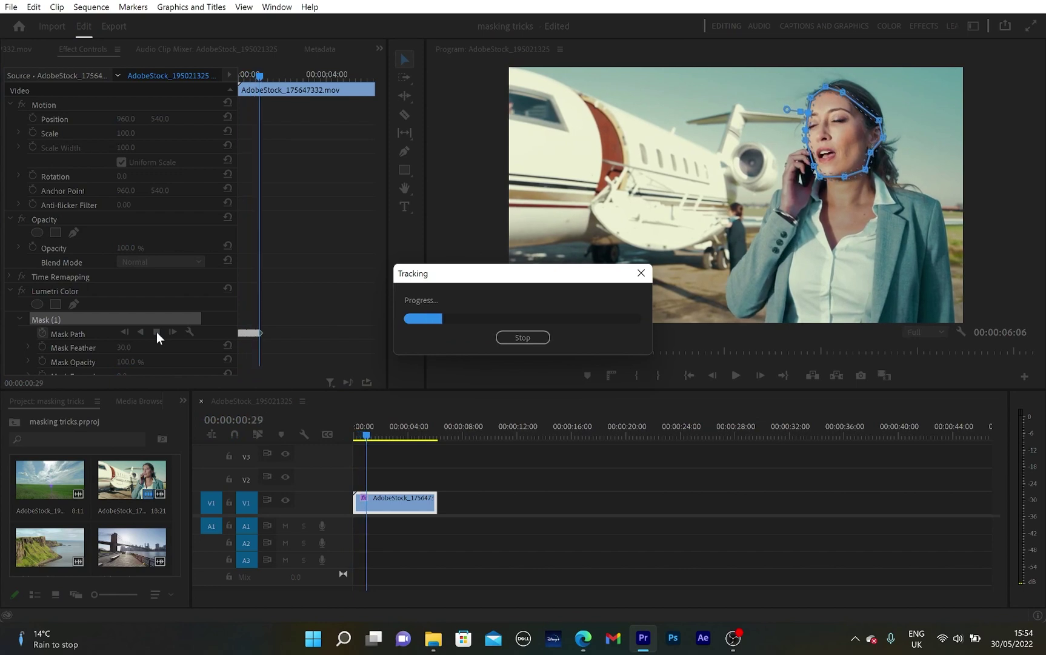